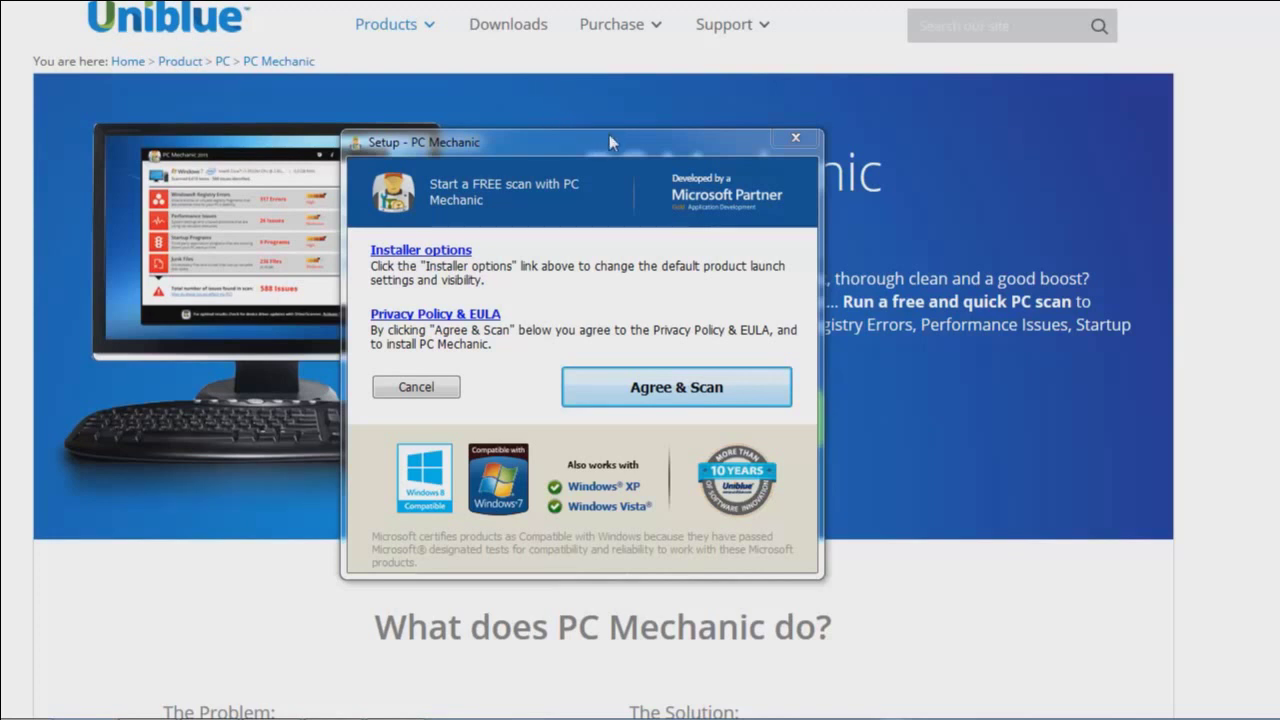
- Move the Setup - PC Mechanic dialog aside and cancel it without installing
left_click_drag(609, 134, 637, 141)
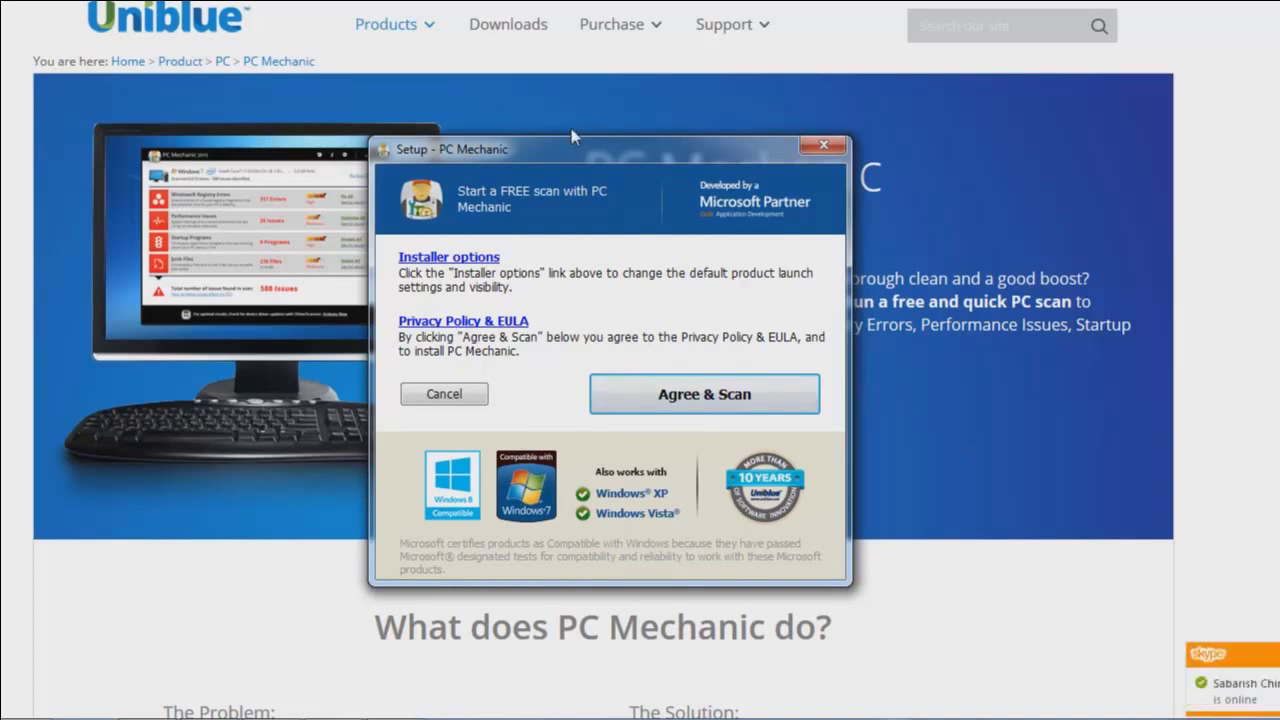
left_click_drag(457, 155, 433, 135)
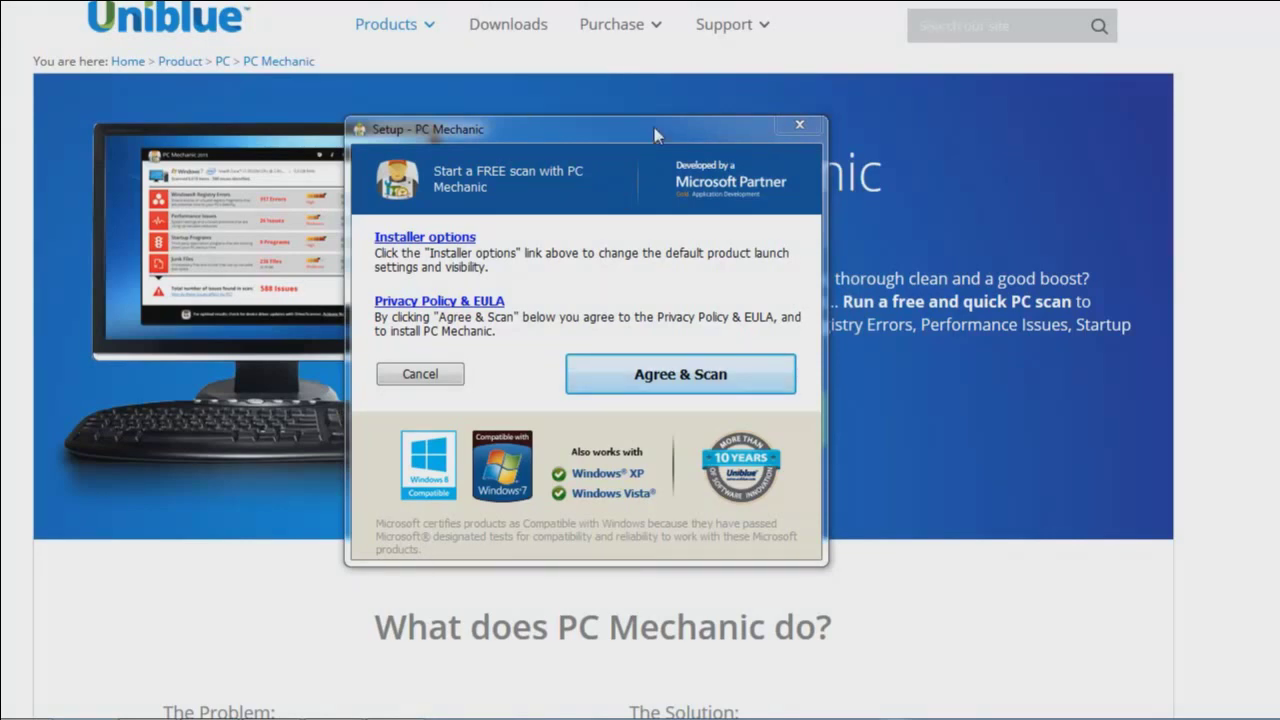
left_click_drag(598, 128, 940, 78)
left_click(1142, 70)
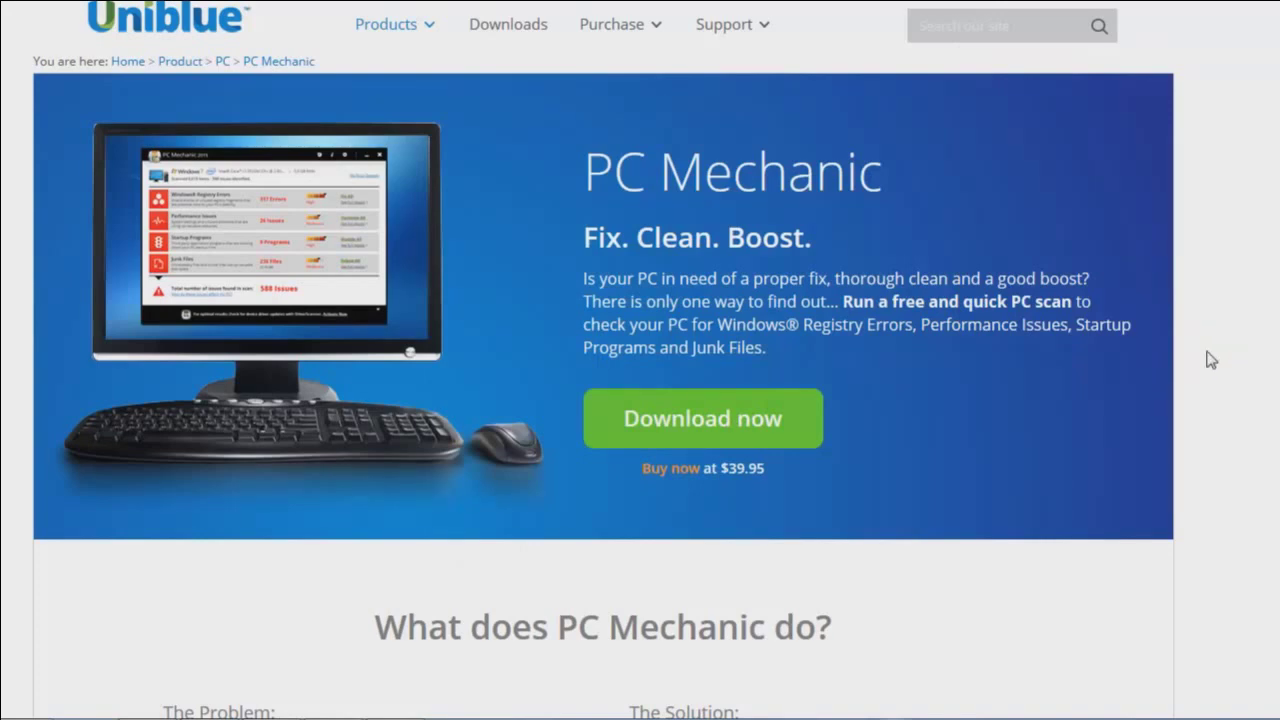
- Scroll down past the laptop image to the PC Mechanic Product Comparison table
scroll(1210, 360, "down", 5)
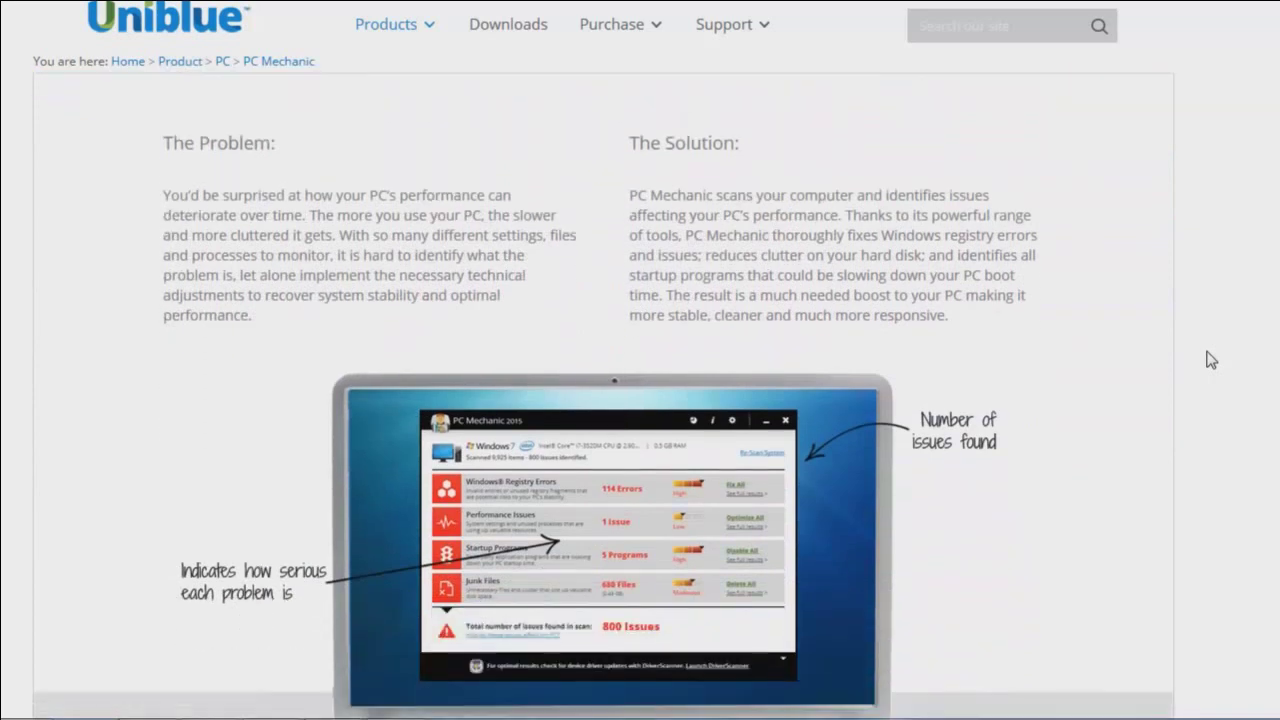
scroll(1210, 360, "down", 4)
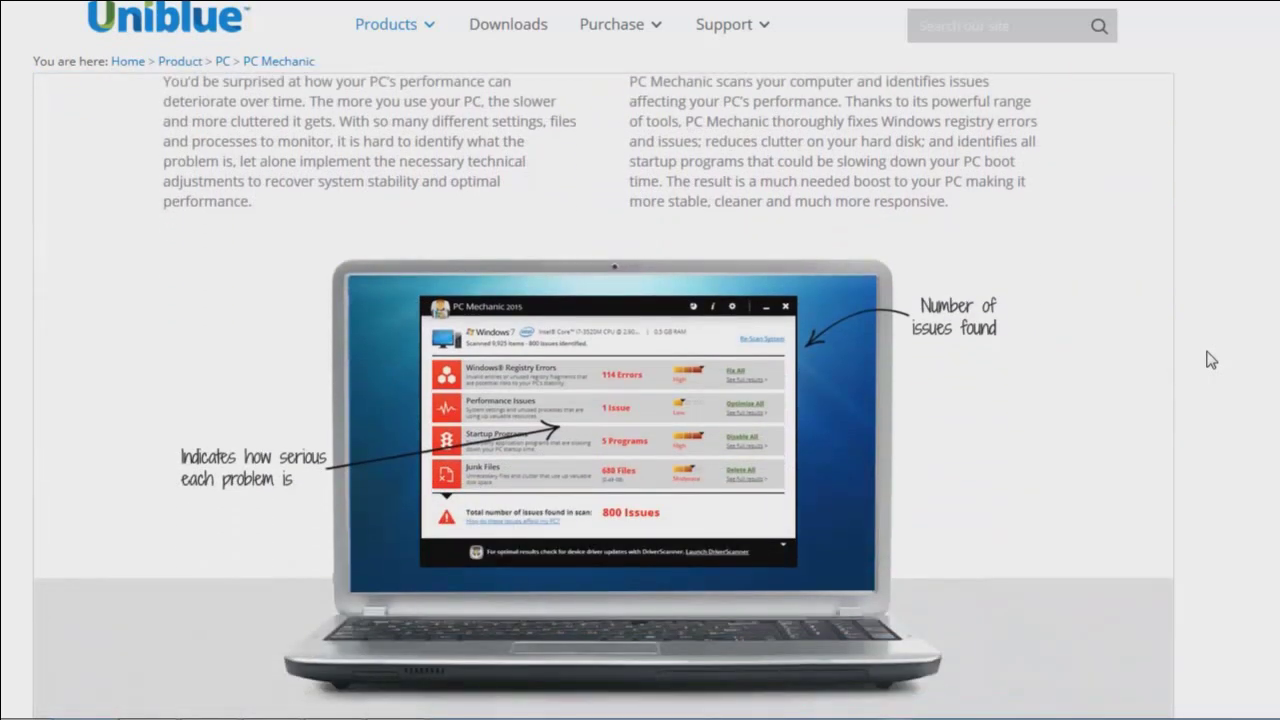
scroll(1210, 360, "down", 2)
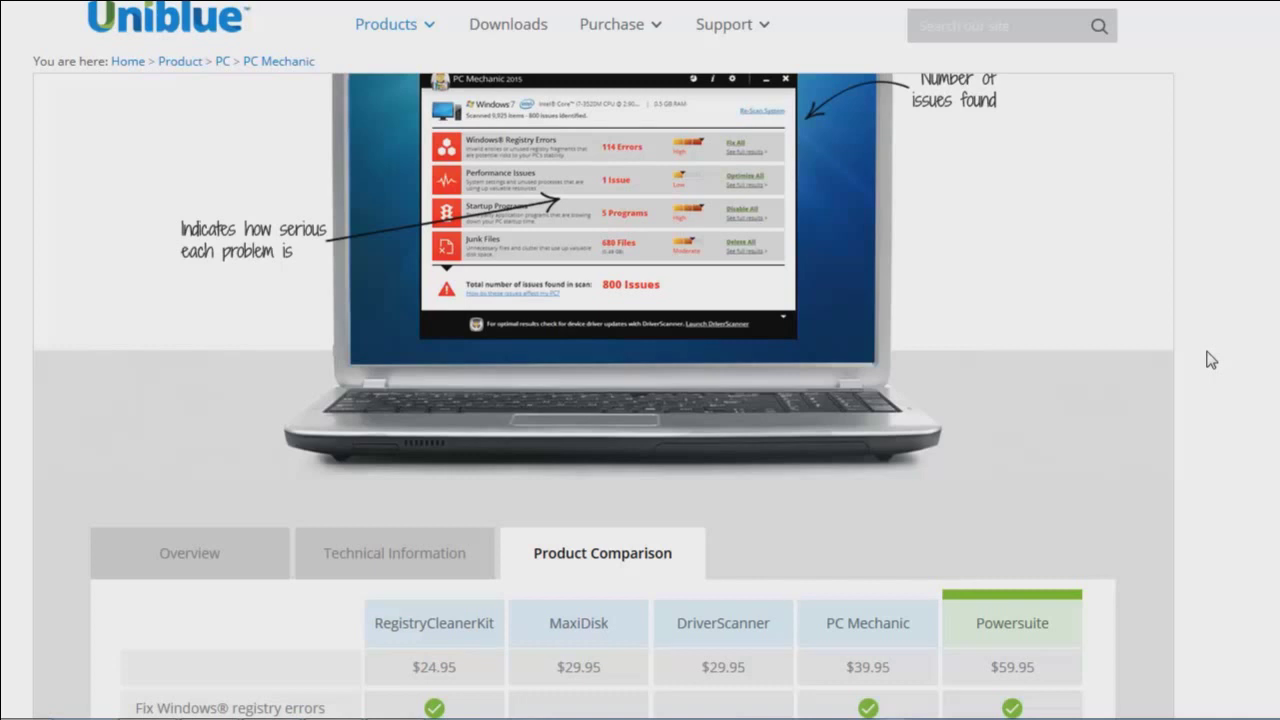
scroll(1210, 360, "down", 6)
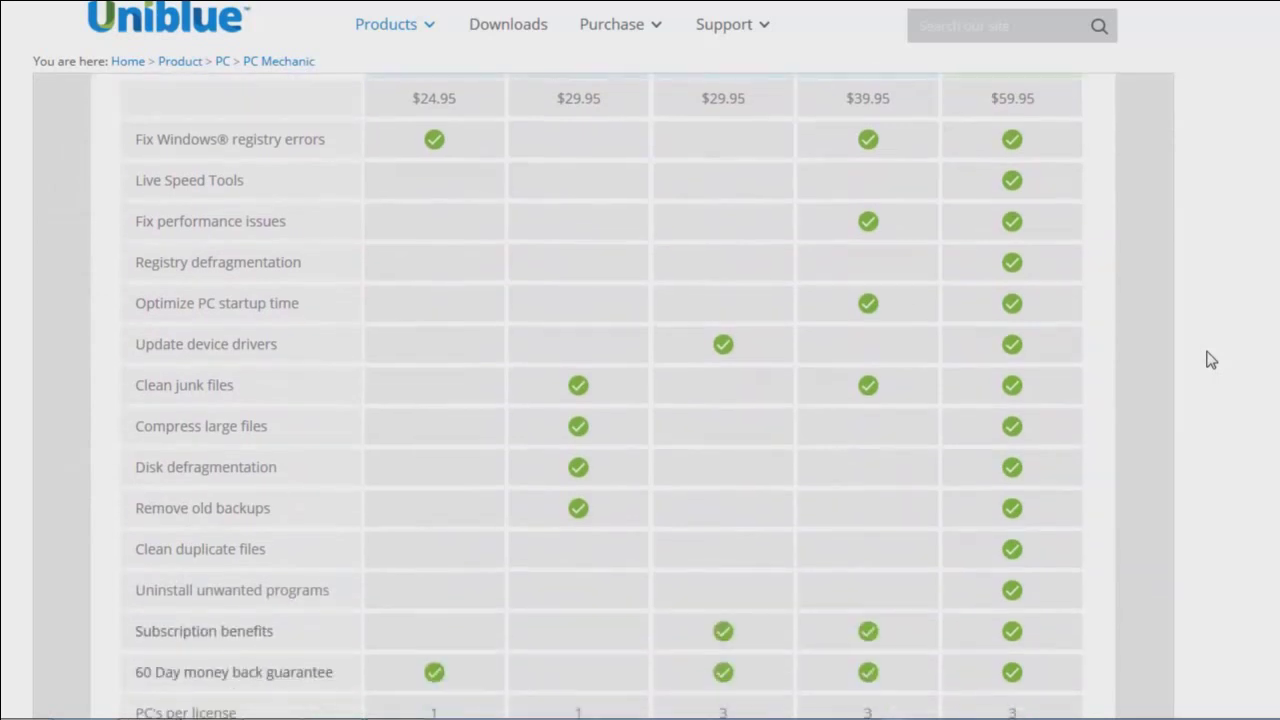
scroll(1210, 360, "up", 1)
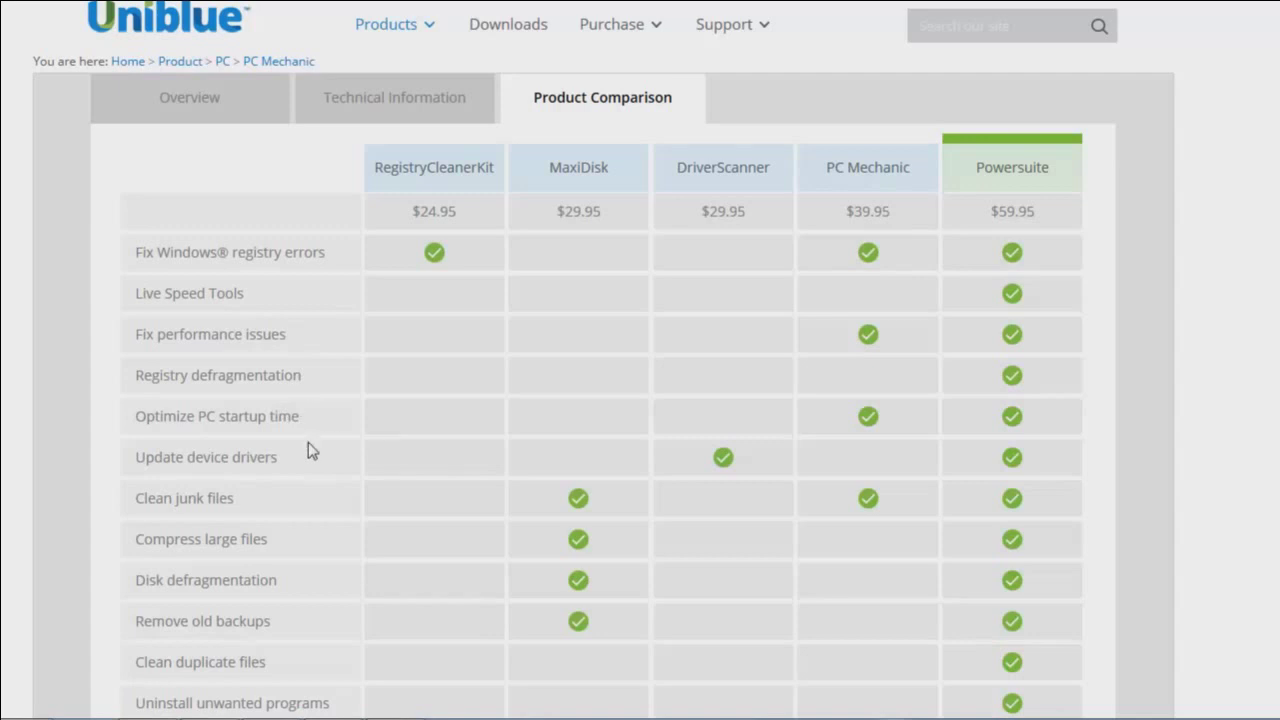
- Highlight the Optimize PC startup time, Clean junk files and Fix performance issues feature rows
left_click_drag(300, 418, 154, 428)
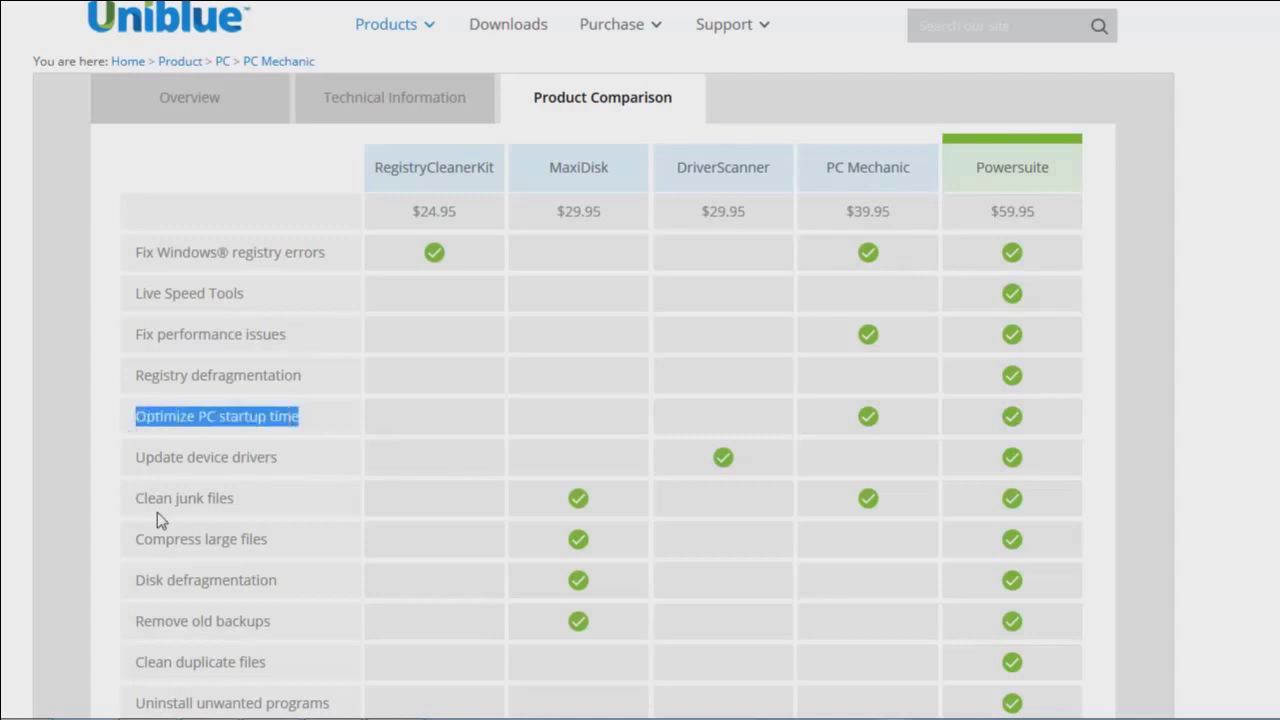
left_click_drag(236, 498, 141, 510)
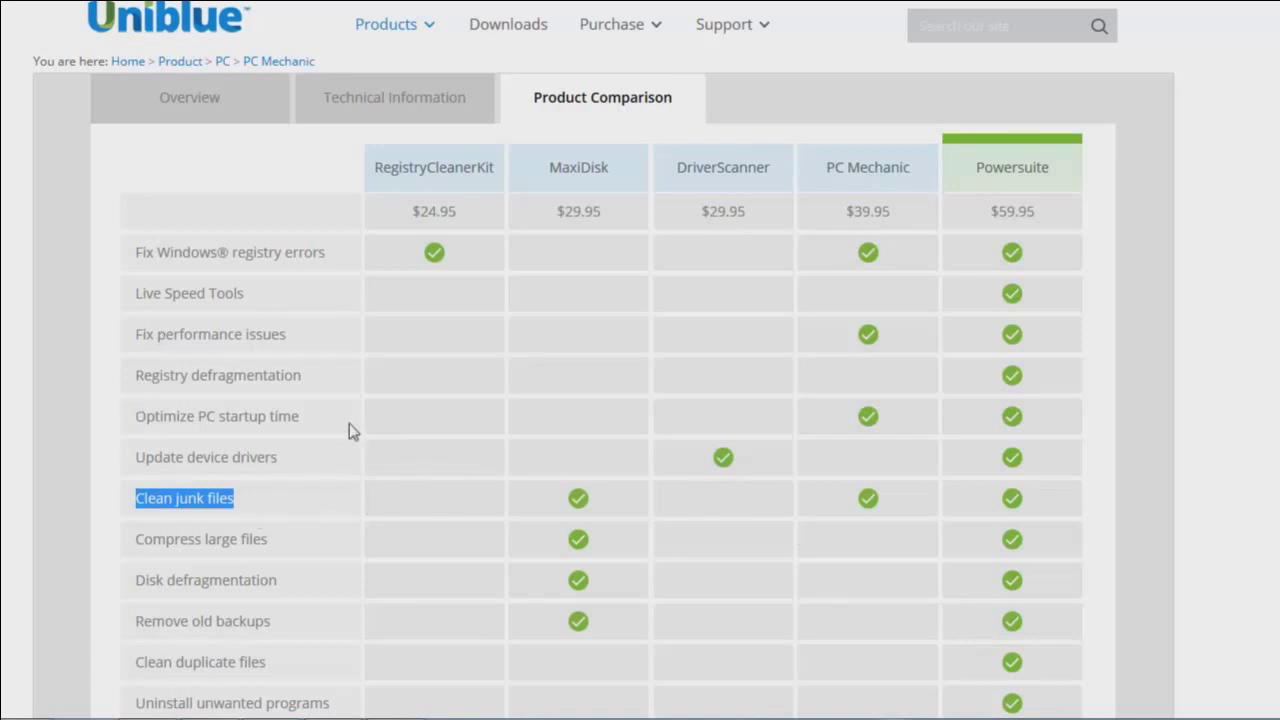
left_click_drag(357, 414, 132, 426)
left_click_drag(297, 332, 122, 357)
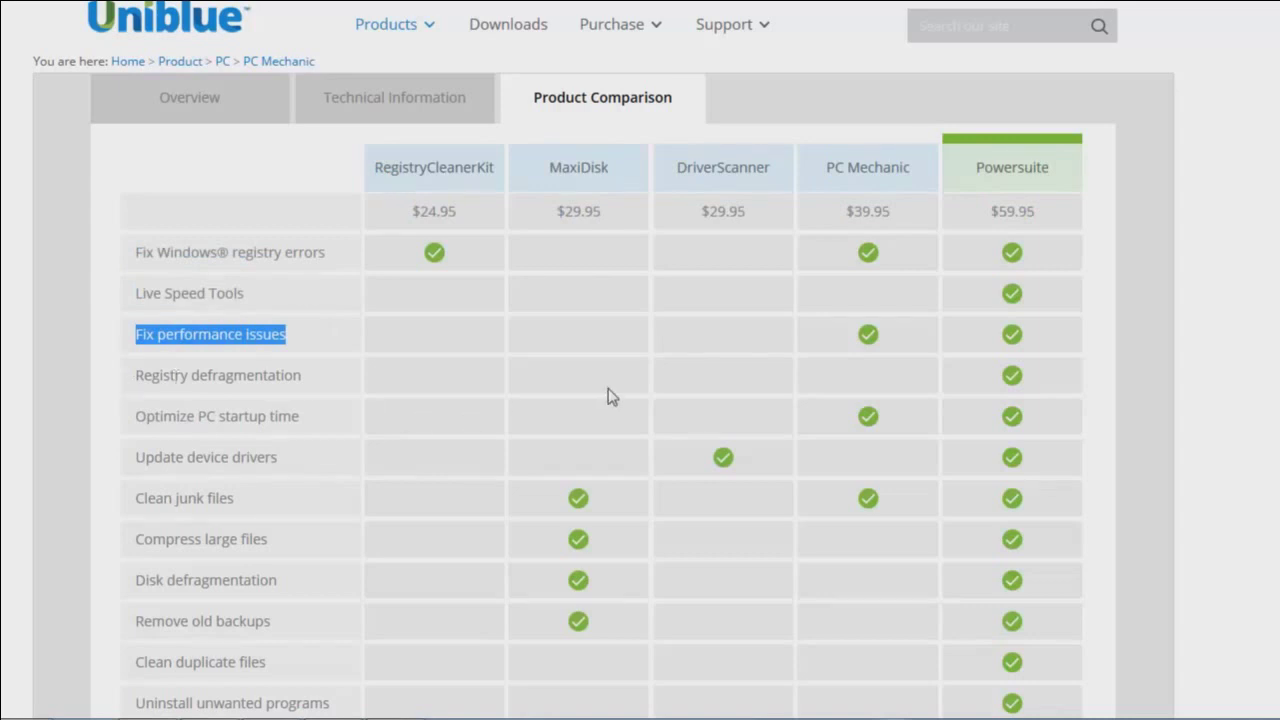
- Highlight PC Mechanic's 3 PCs per license value and return to the page banner
scroll(651, 396, "down", 3)
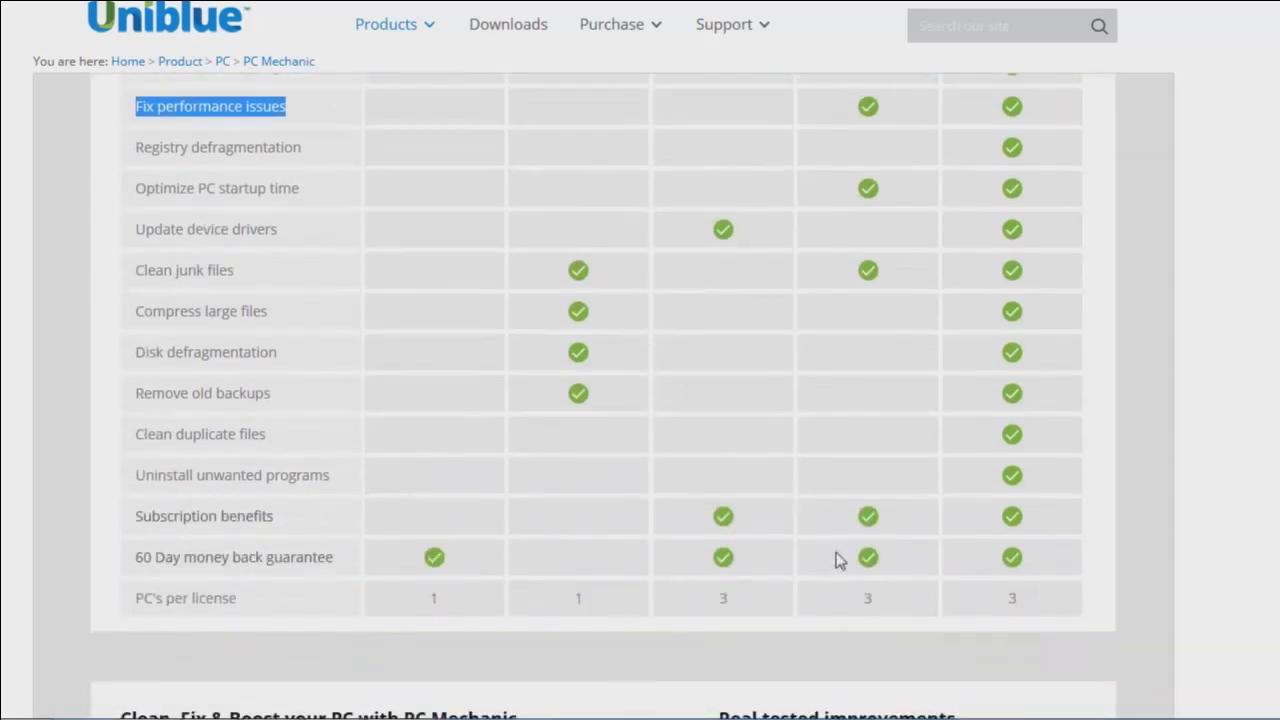
double_click(868, 601)
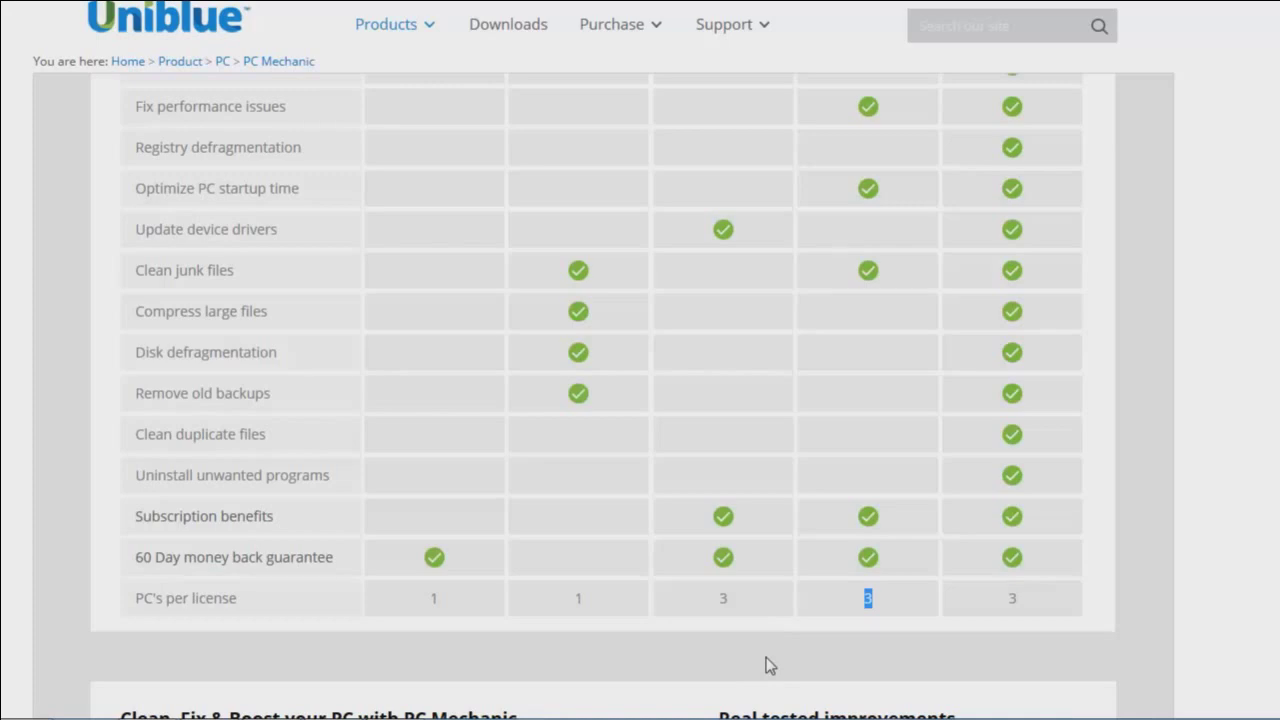
scroll(766, 660, "up", 5)
scroll(641, 574, "up", 10)
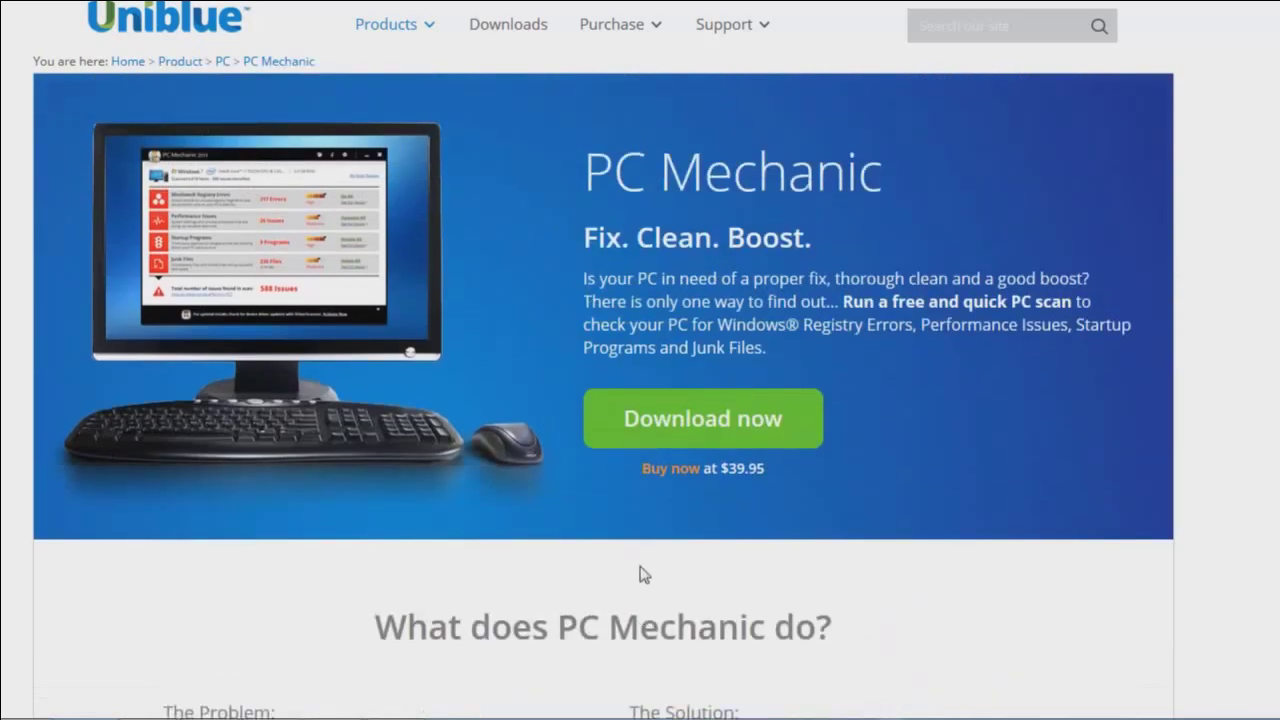
- Show the Overview tab and highlight the 'One license covers 3 PCs' paragraph
scroll(641, 567, "down", 10)
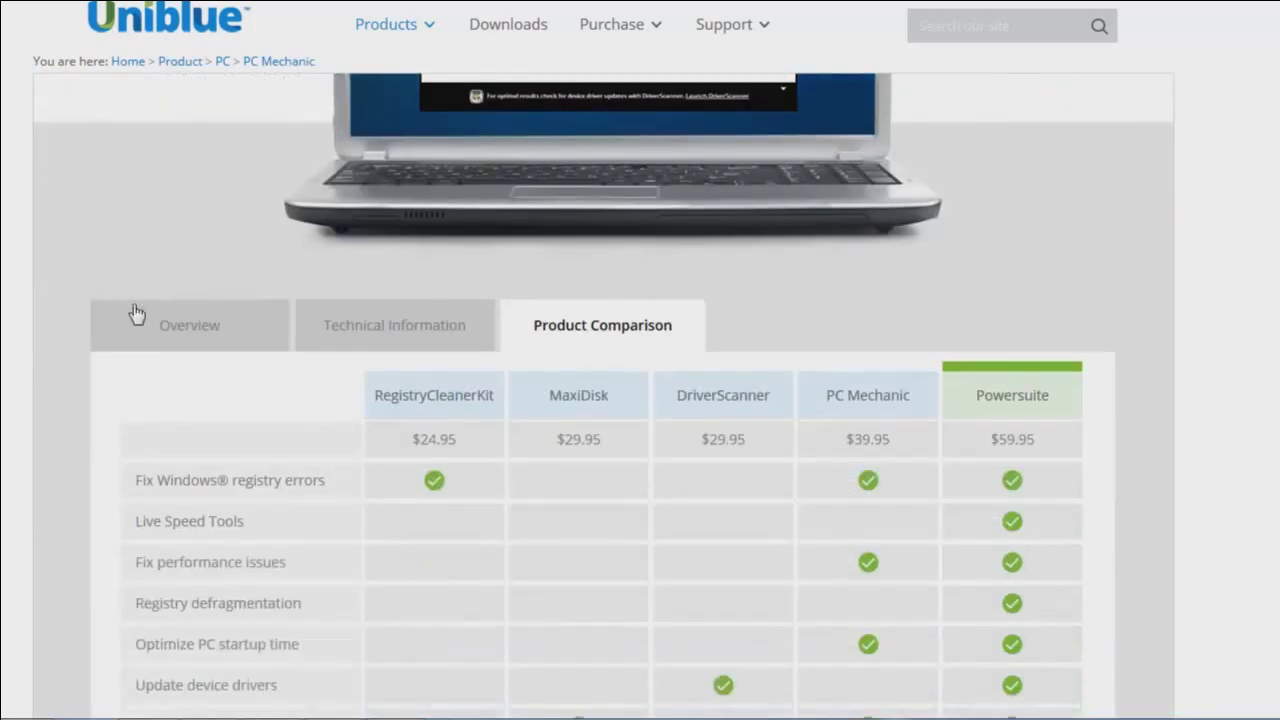
left_click(200, 314)
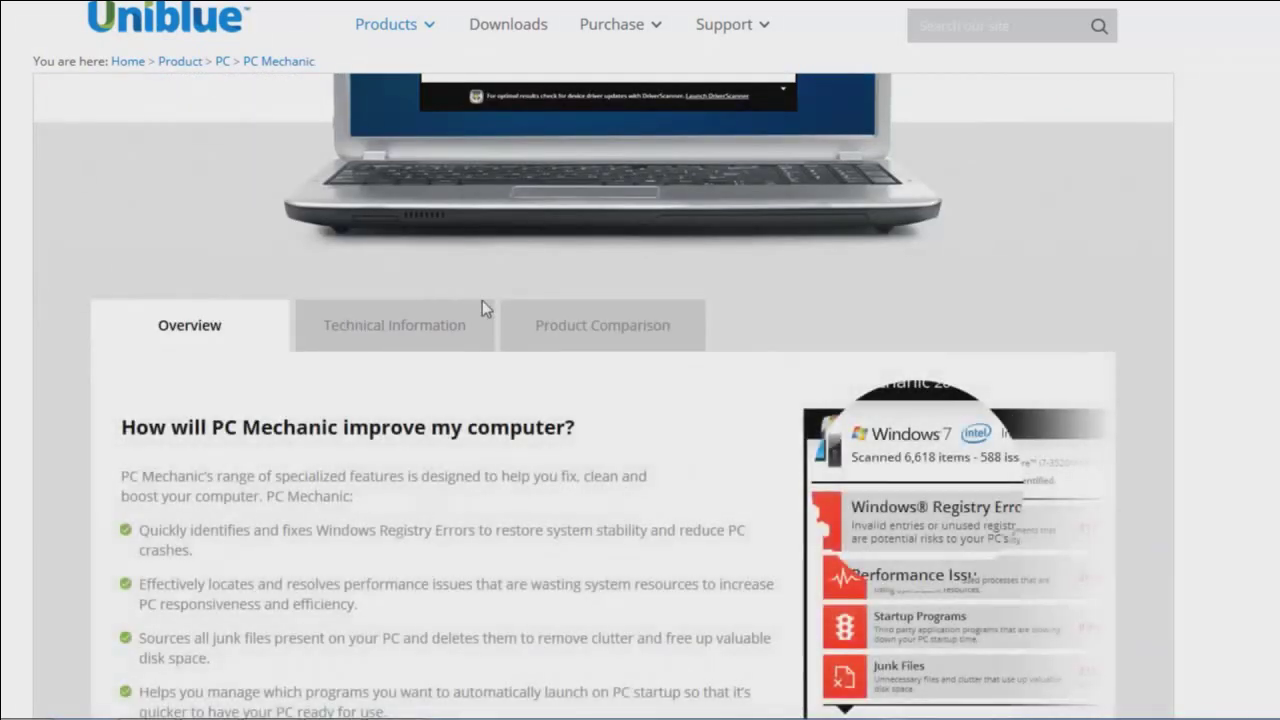
scroll(474, 318, "down", 3)
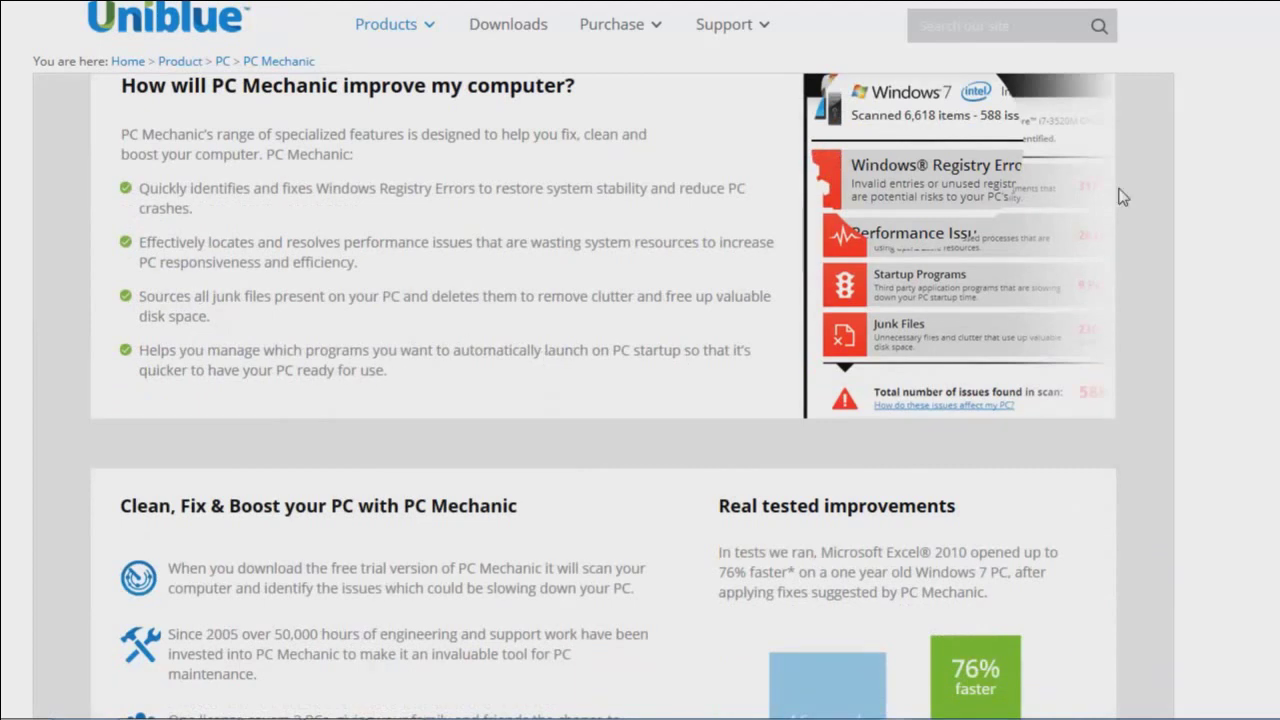
scroll(623, 289, "down", 2)
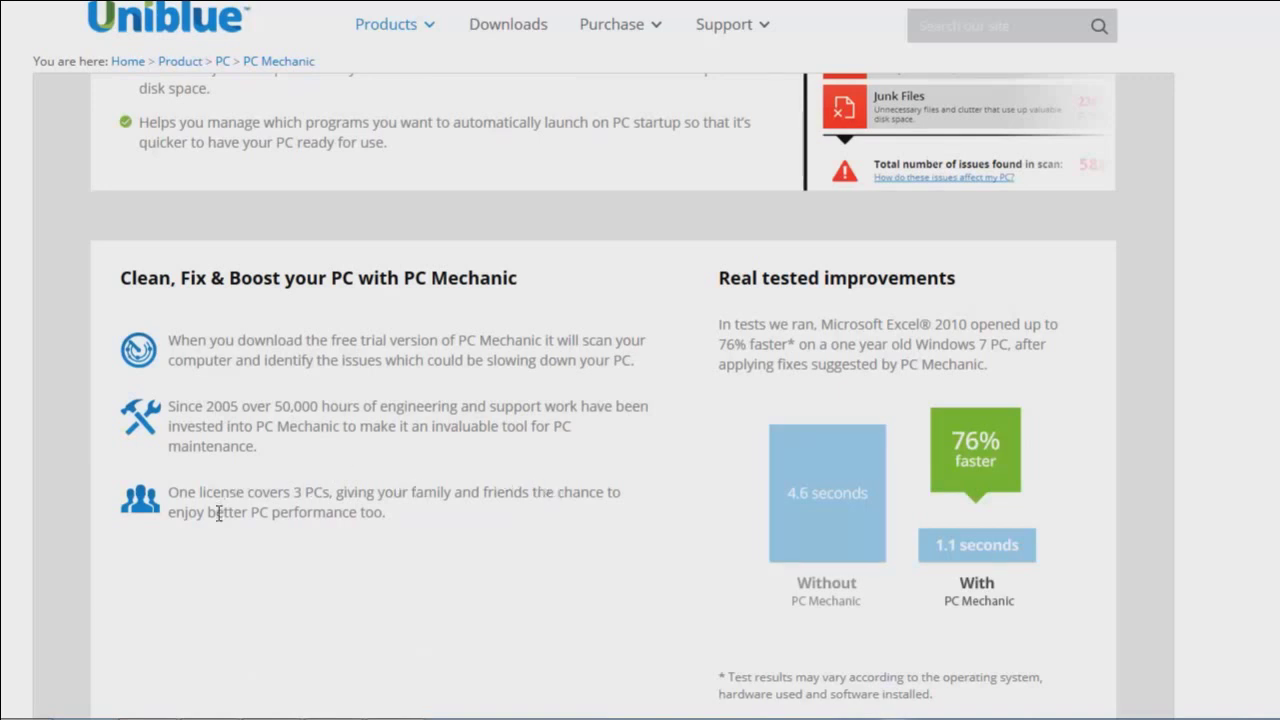
left_click_drag(442, 514, 148, 497)
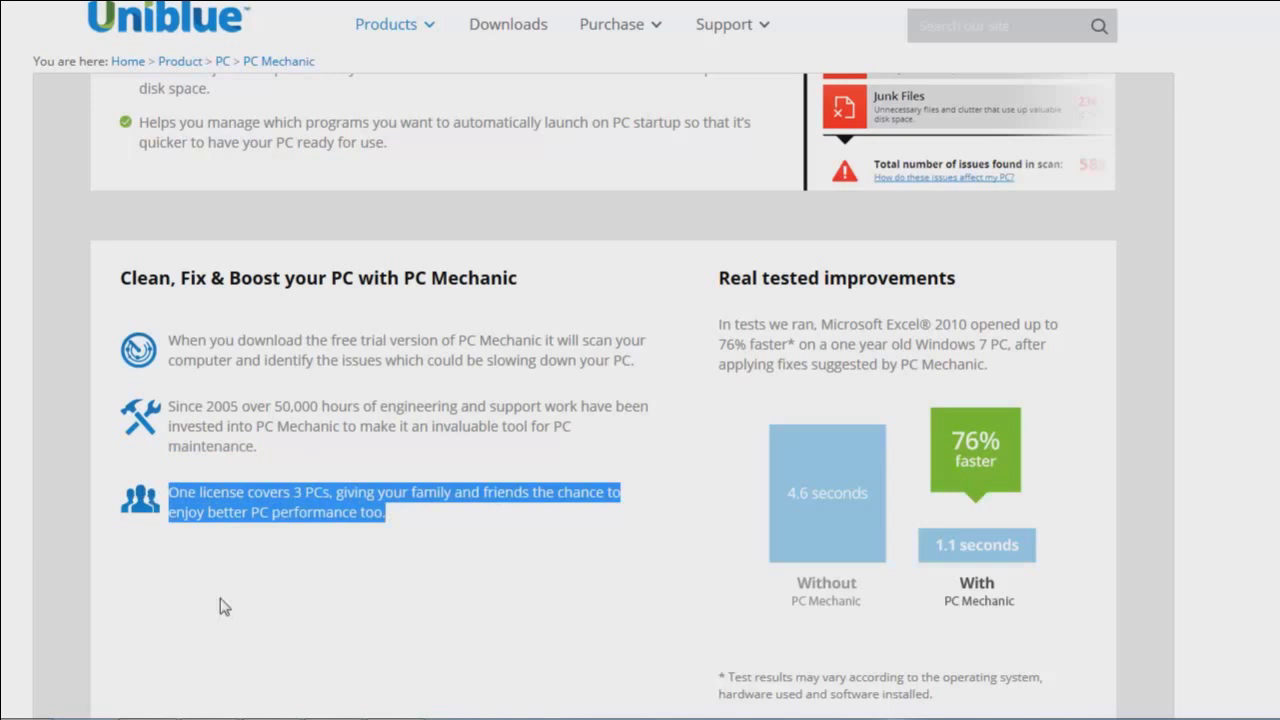
left_click(505, 490)
left_click_drag(486, 492, 455, 468)
left_click(522, 490)
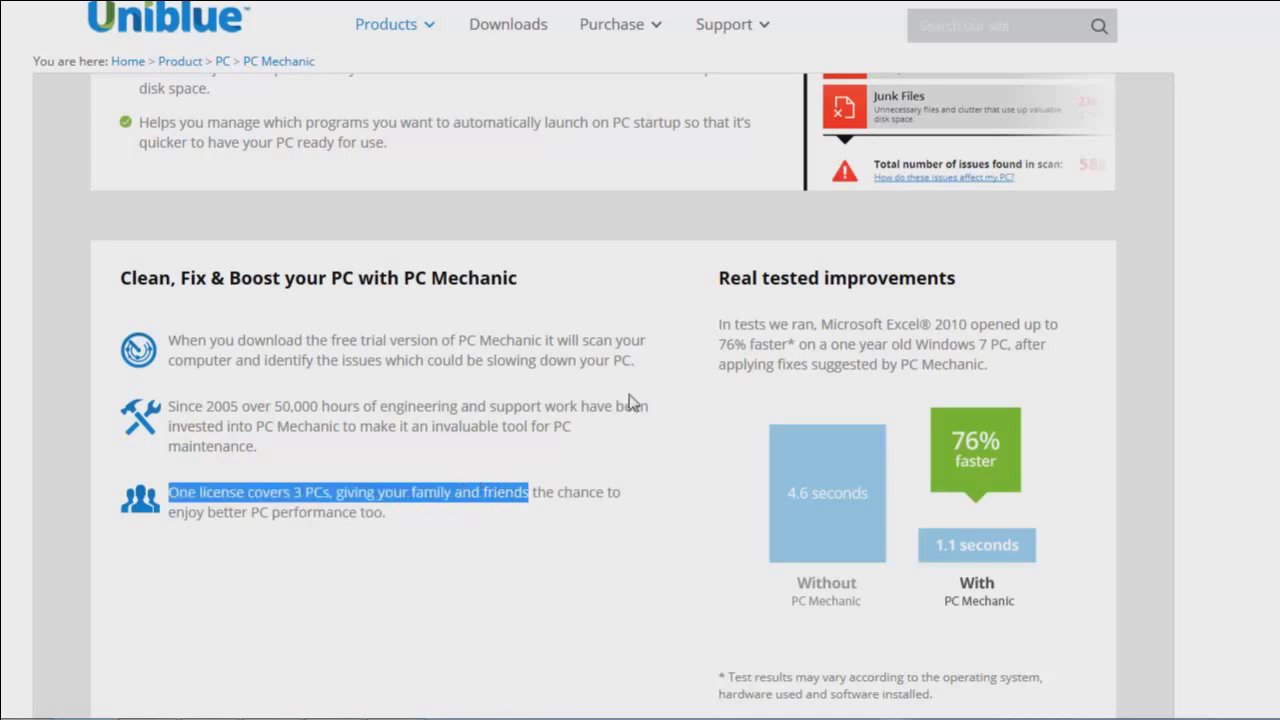
- Highlight the Real tested improvements heading with the 76% faster Excel 2010 results
scroll(631, 343, "down", 1)
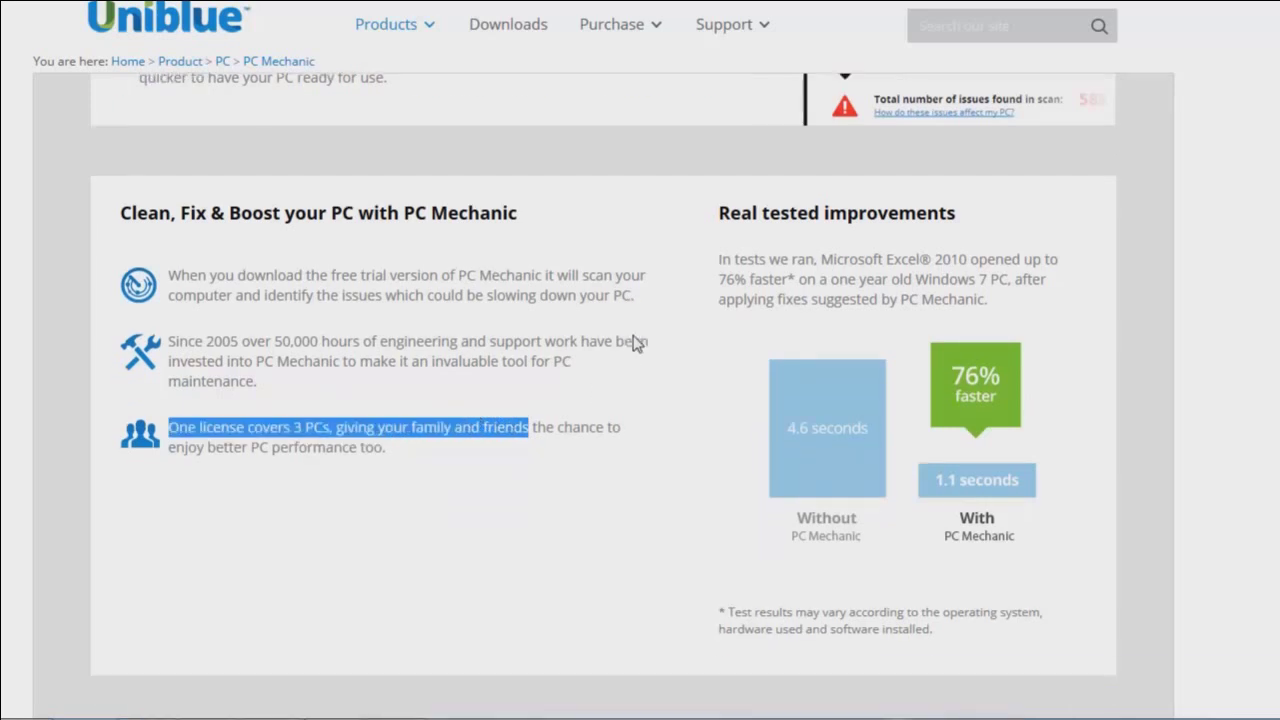
left_click_drag(730, 165, 962, 160)
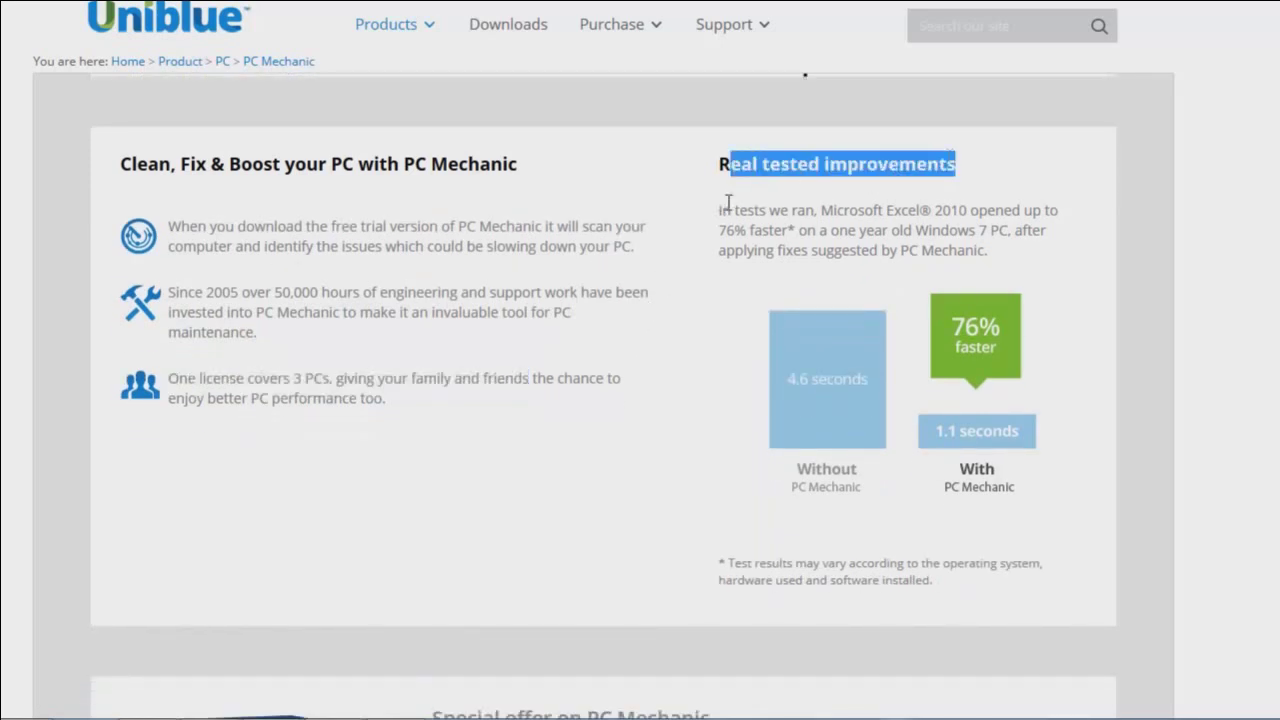
left_click(725, 205)
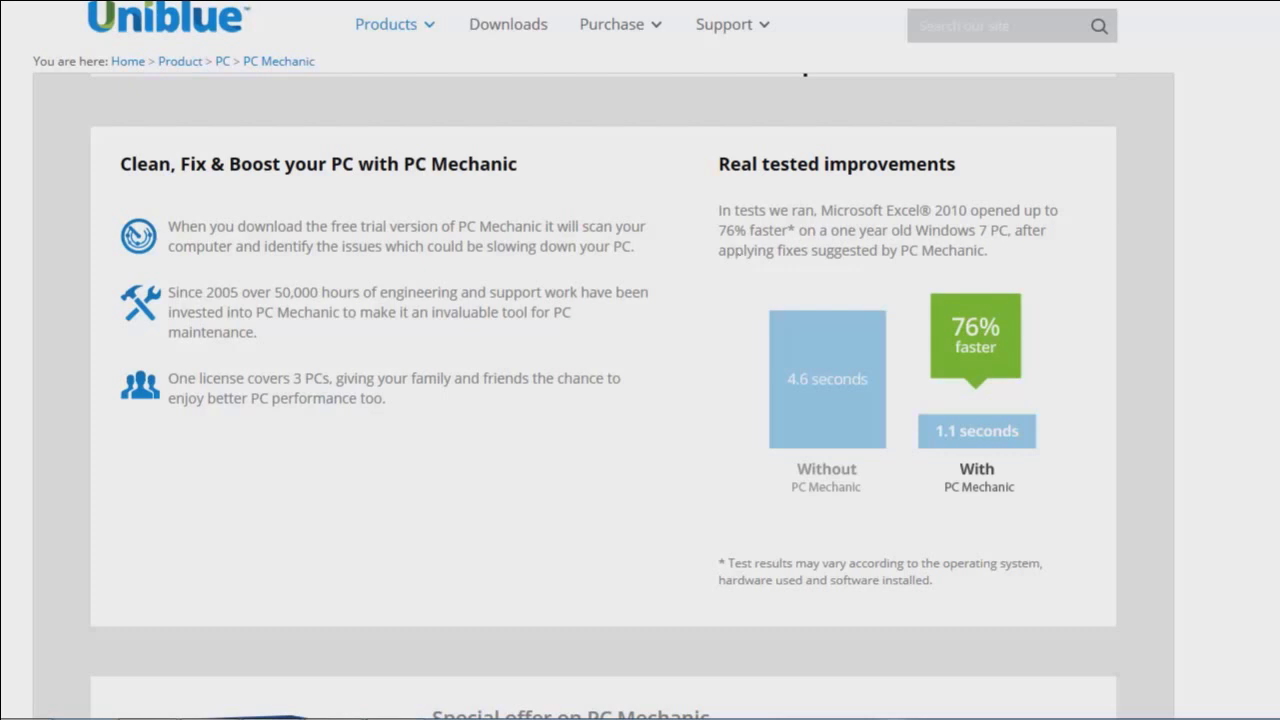
- Accept the terms and run the free scan, which reports 5,838 issues
left_click_drag(1279, 214, 685, 86)
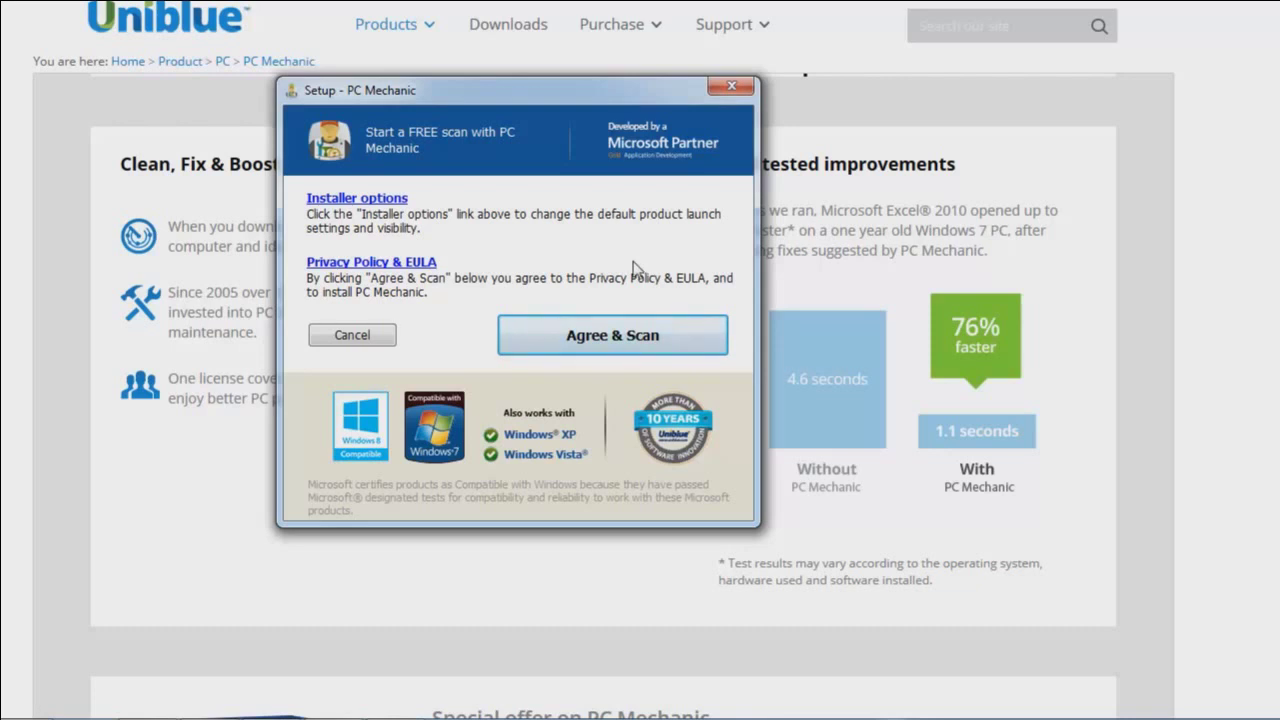
left_click(608, 342)
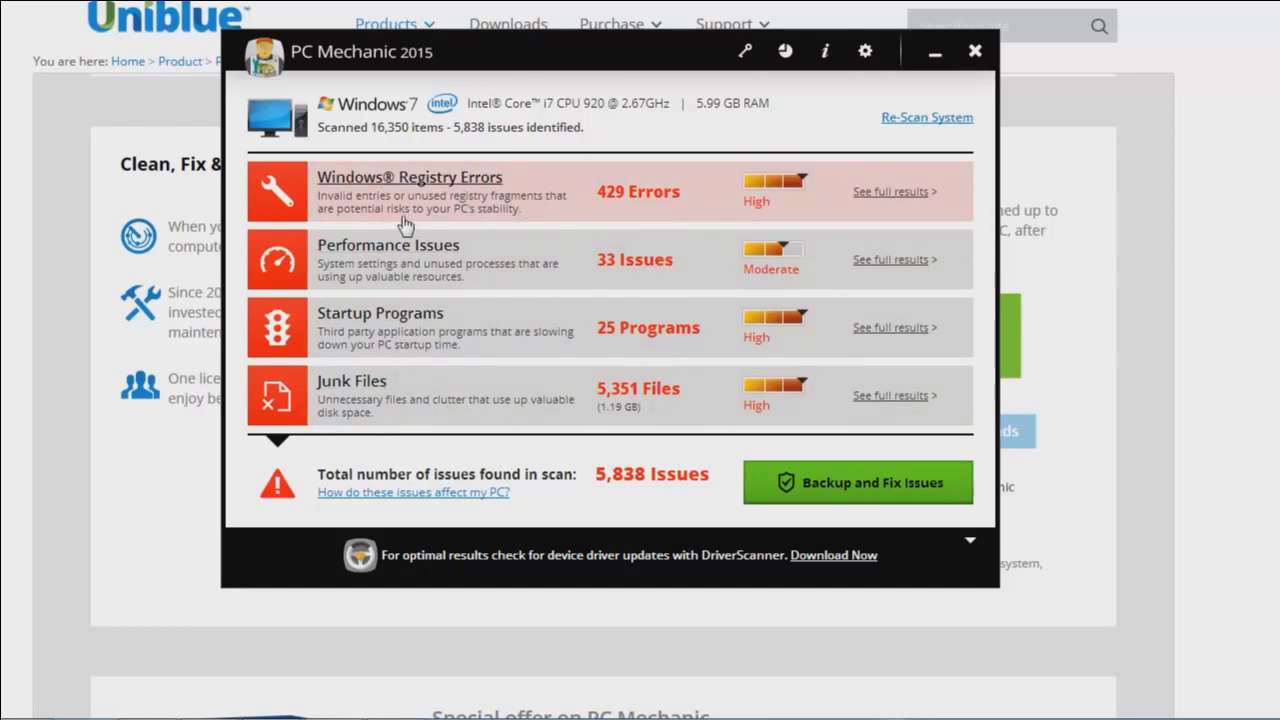
- Open the full list of 429 registry errors and scroll through it
left_click(869, 192)
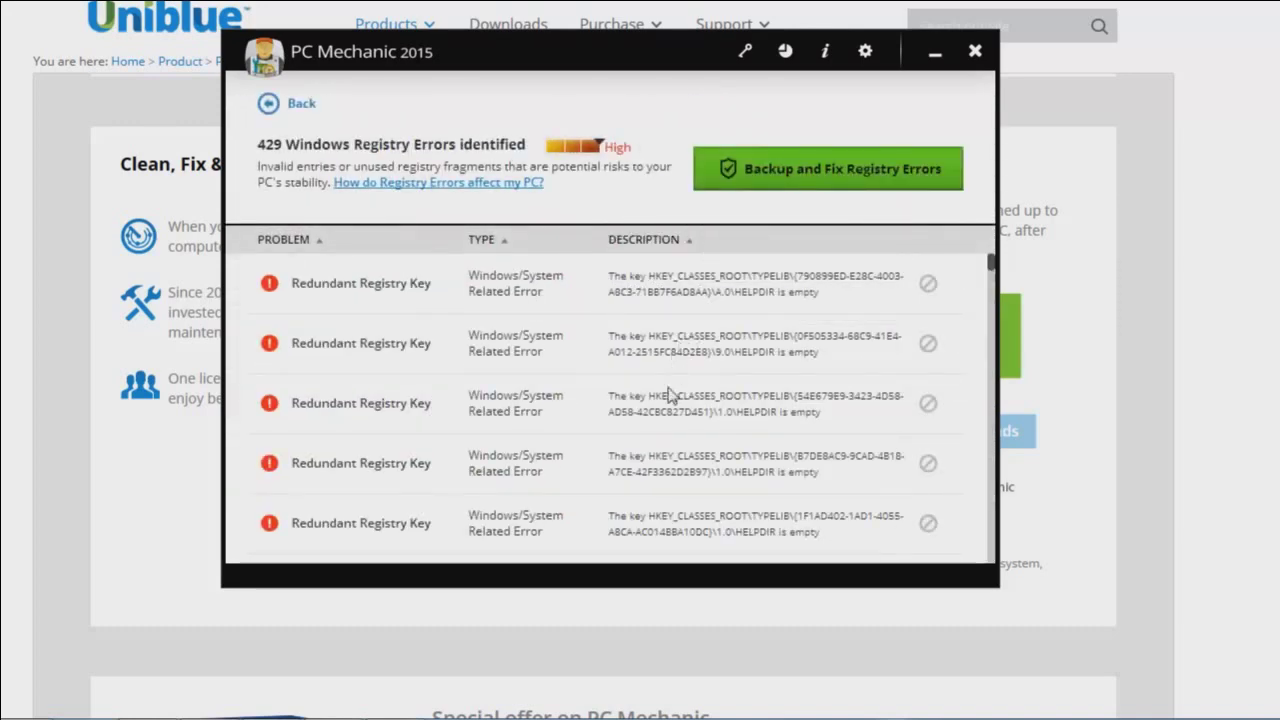
scroll(683, 345, "down", 3)
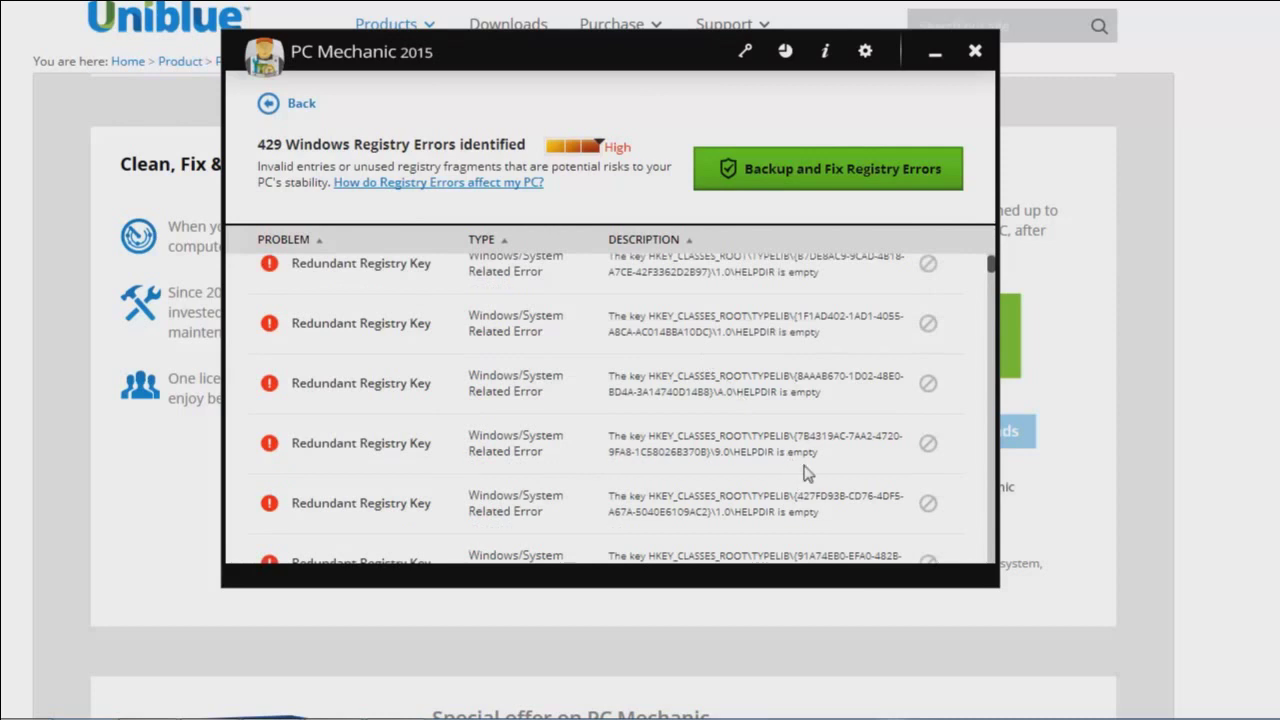
scroll(808, 475, "down", 6)
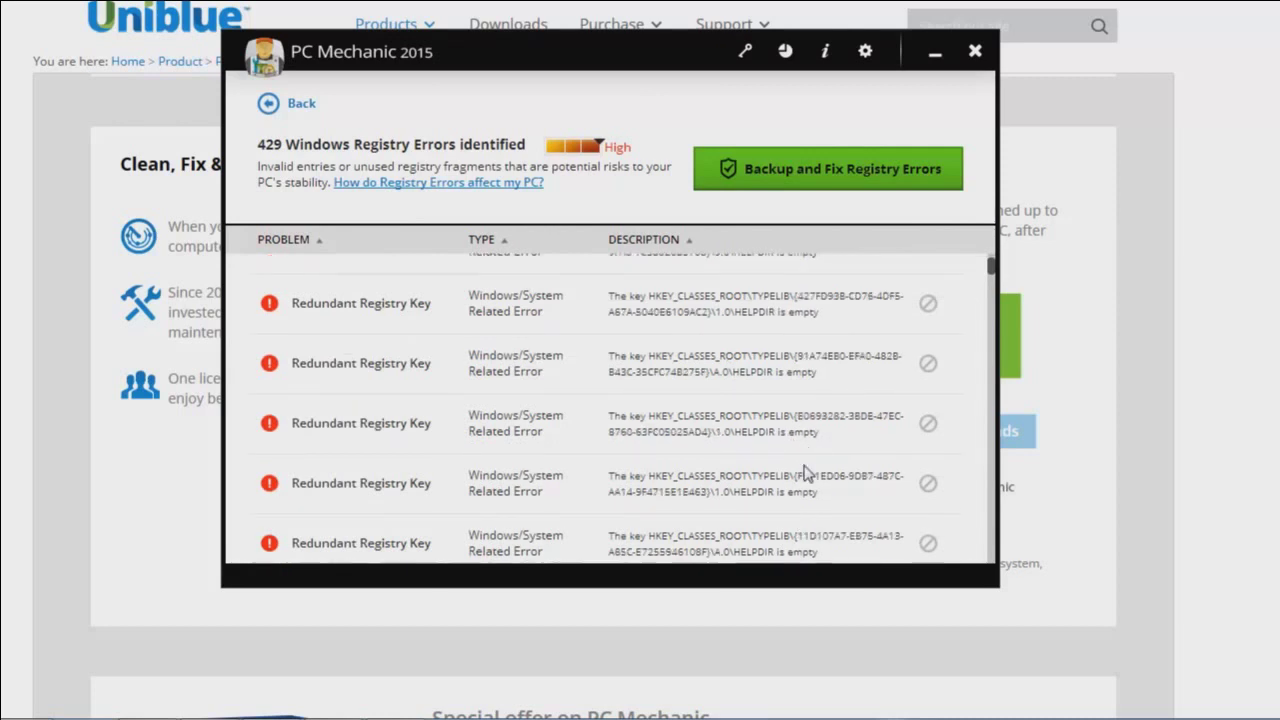
scroll(810, 478, "down", 5)
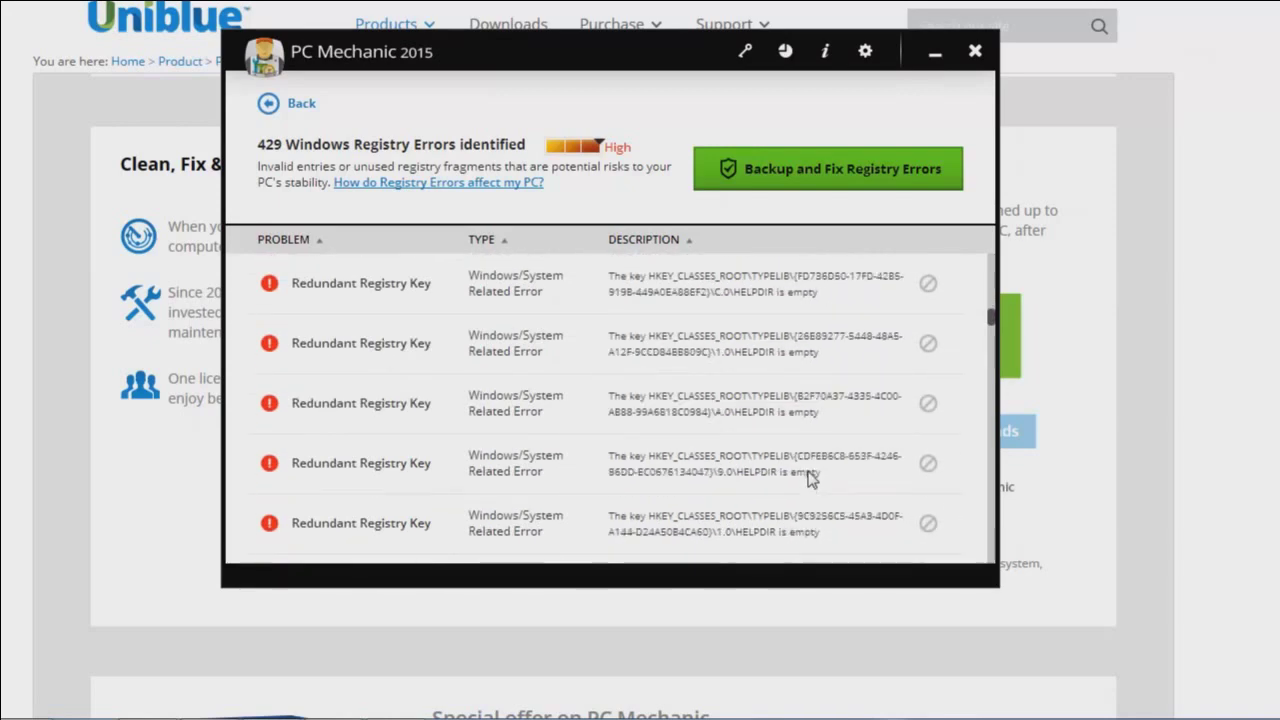
scroll(810, 470, "down", 10)
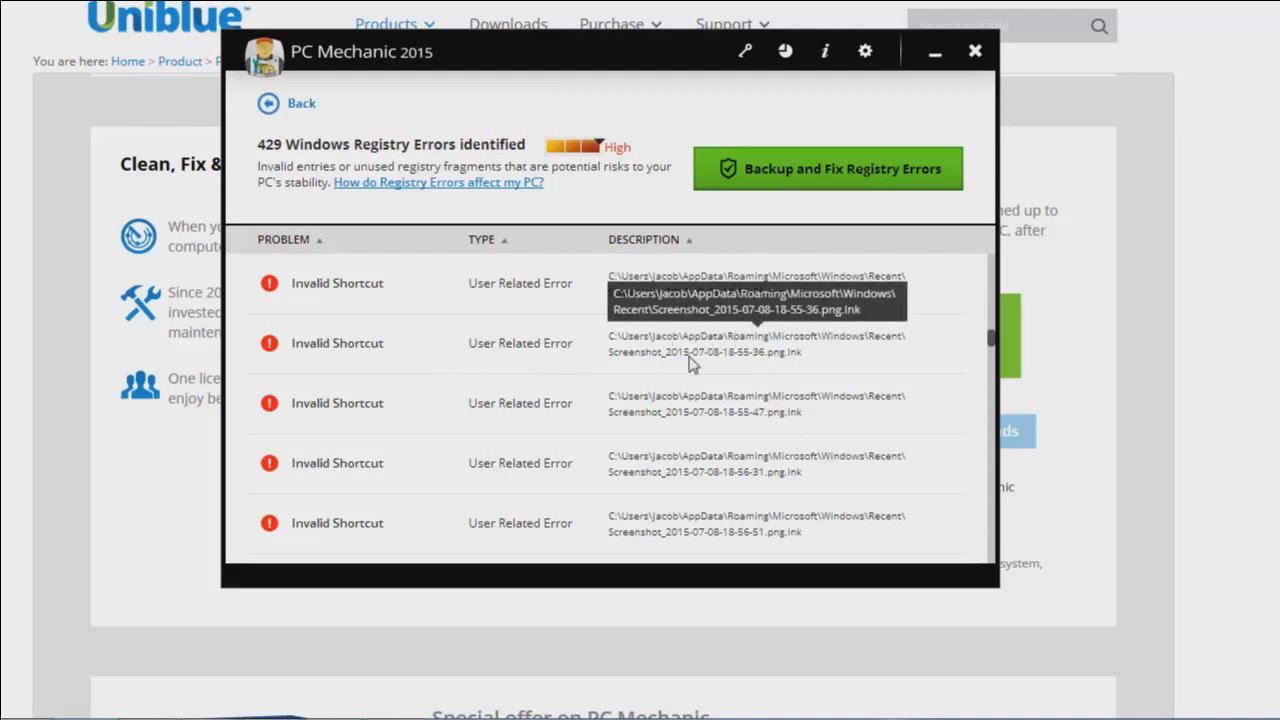
scroll(692, 364, "down", 5)
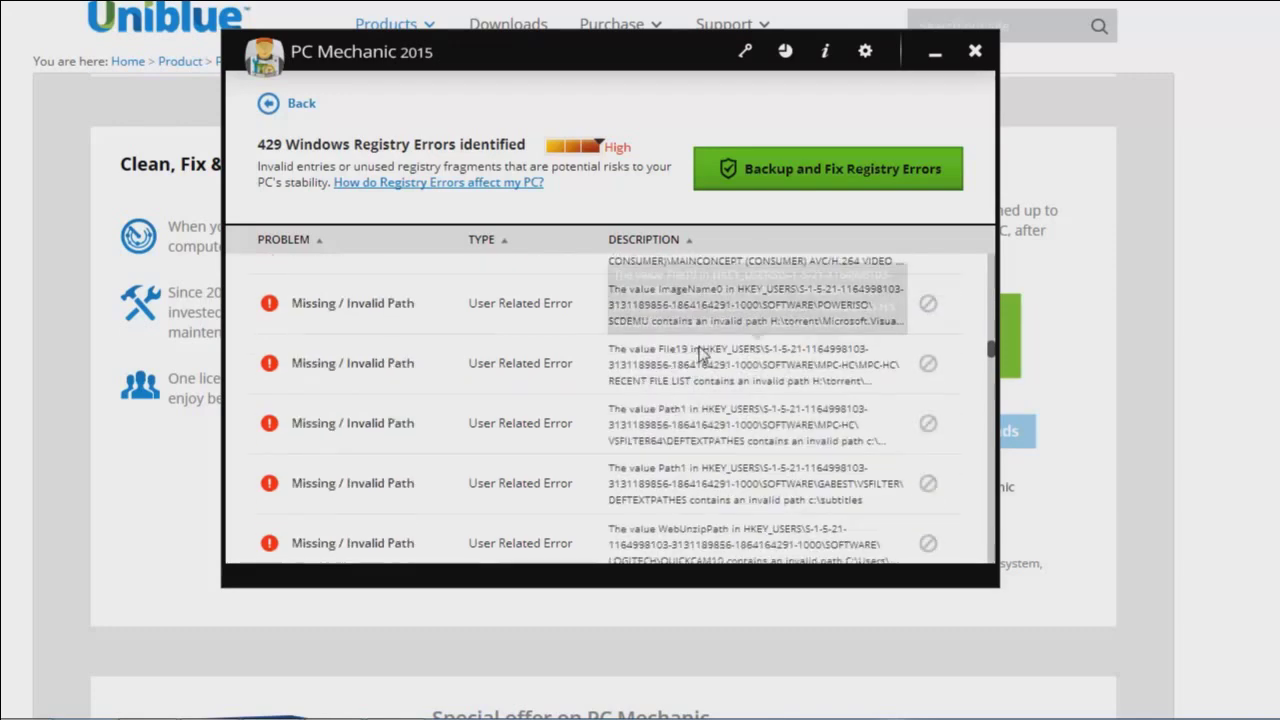
scroll(696, 380, "down", 3)
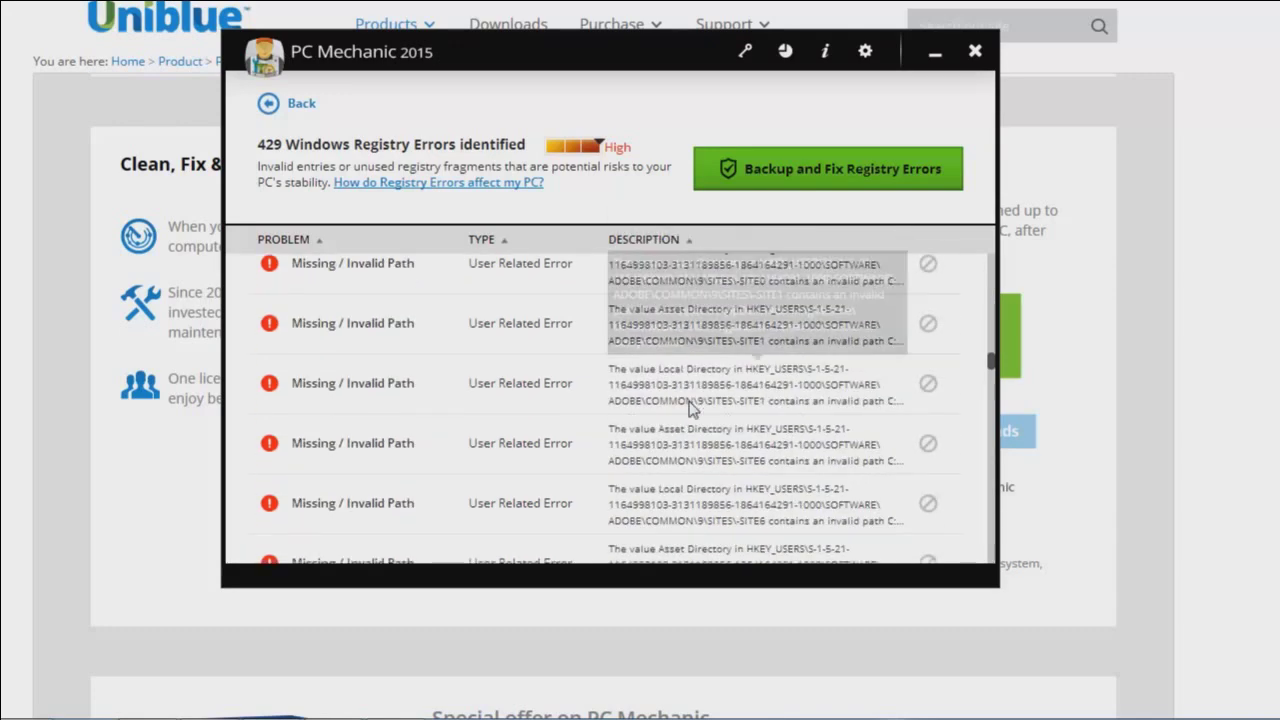
scroll(690, 408, "up", 5)
scroll(690, 408, "up", 3)
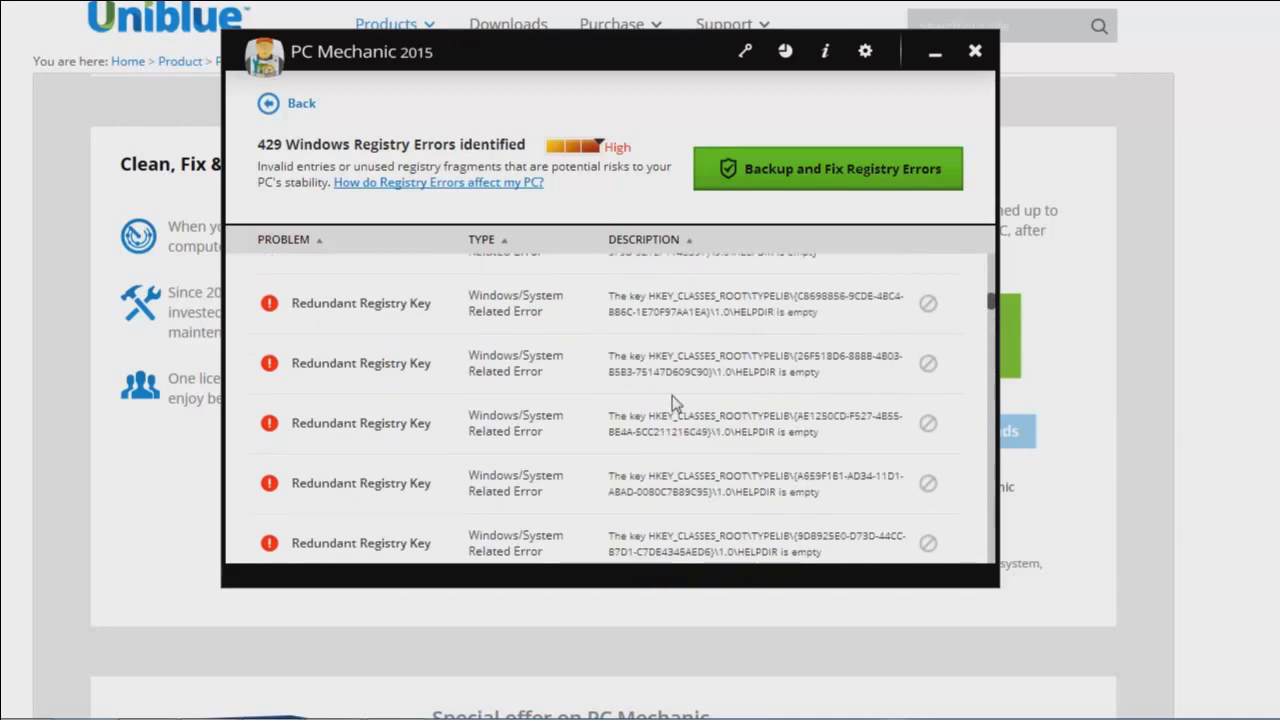
scroll(678, 432, "down", 10)
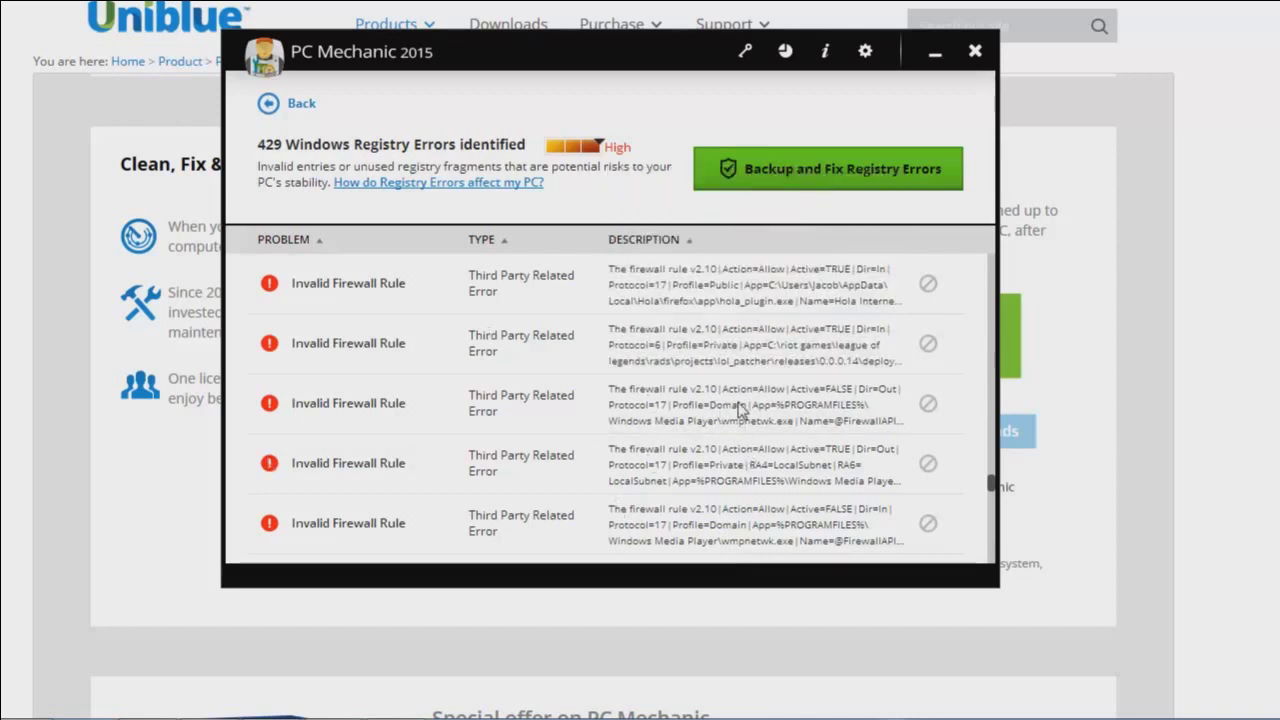
- Scroll back to the top of the registry list and return to the scan summary
scroll(440, 445, "up", 3)
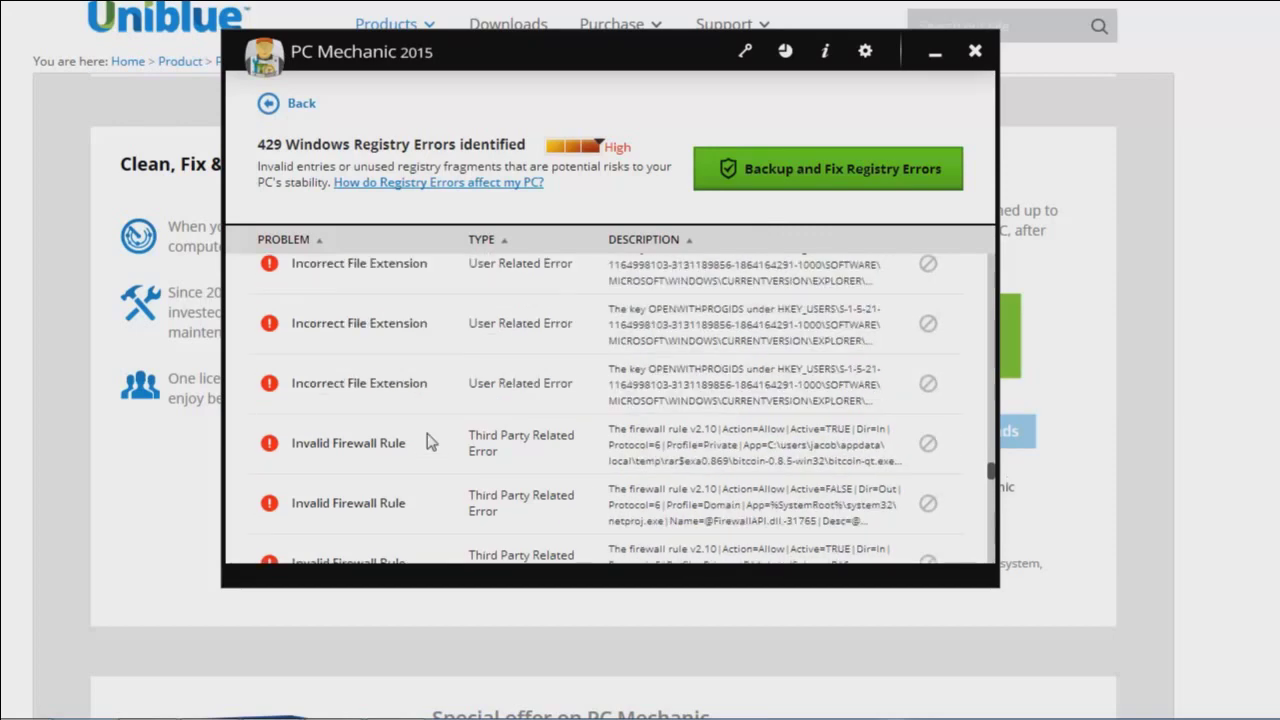
scroll(430, 500, "up", 3)
scroll(430, 487, "up", 10)
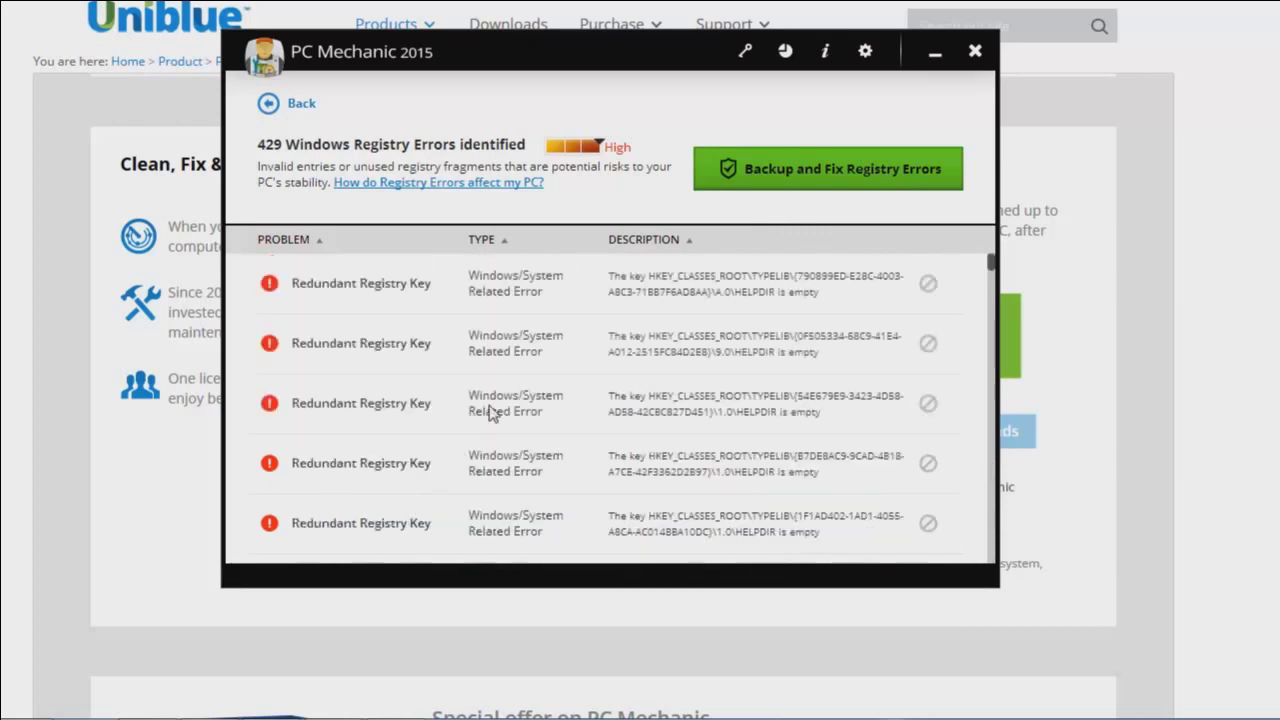
left_click(268, 105)
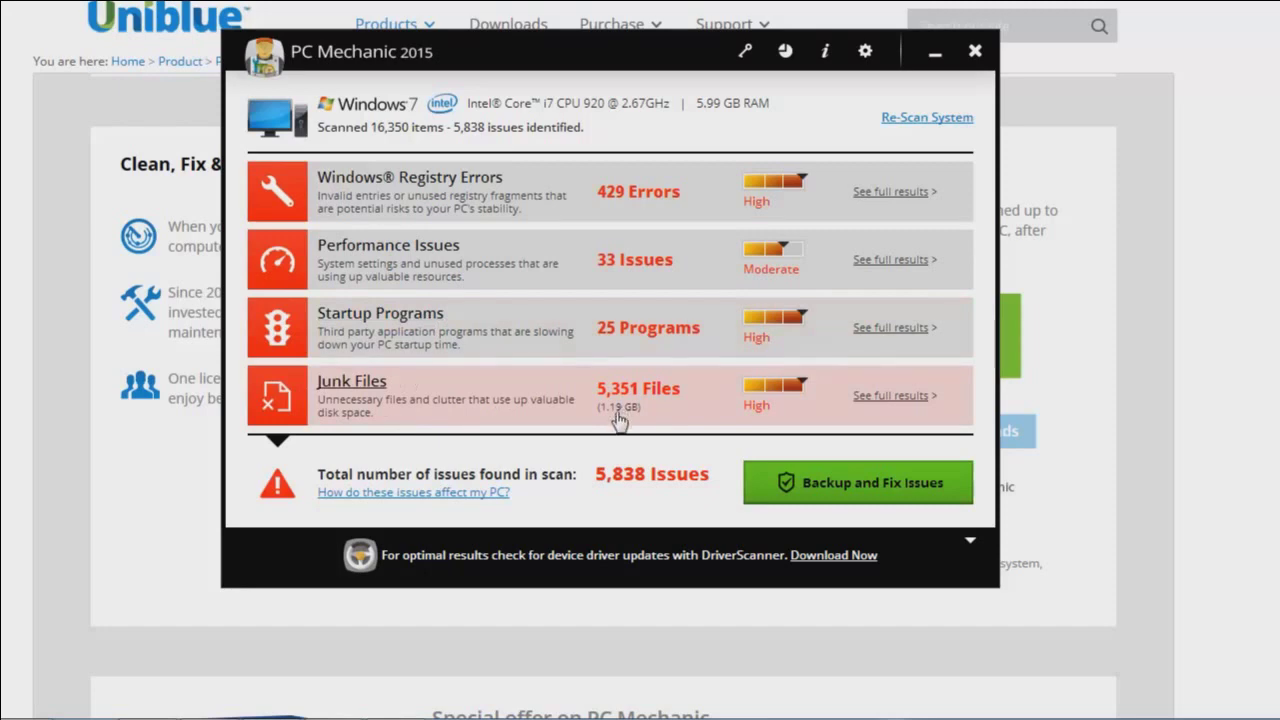
- Exclude Chrome and Firefox temporary files from junk cleanup, dropping the total to 5,606 issues
left_click(862, 396)
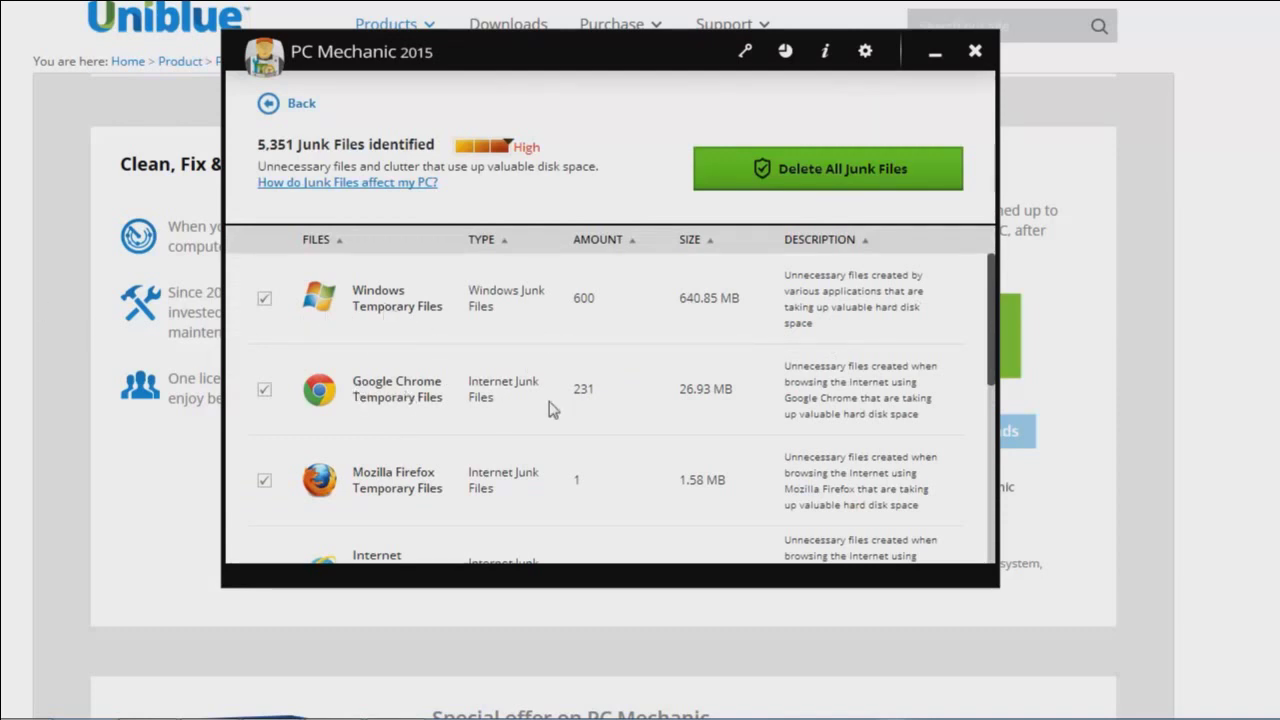
scroll(553, 408, "down", 2)
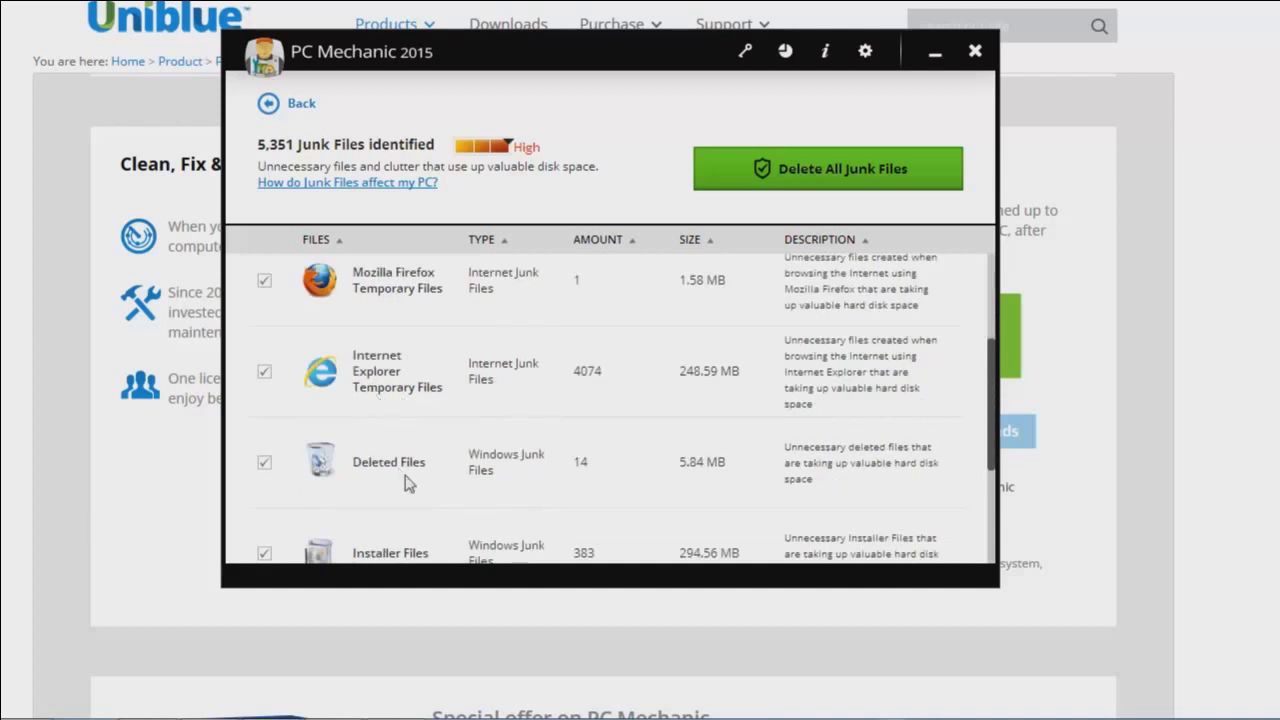
scroll(407, 483, "down", 2)
scroll(686, 490, "down", 1)
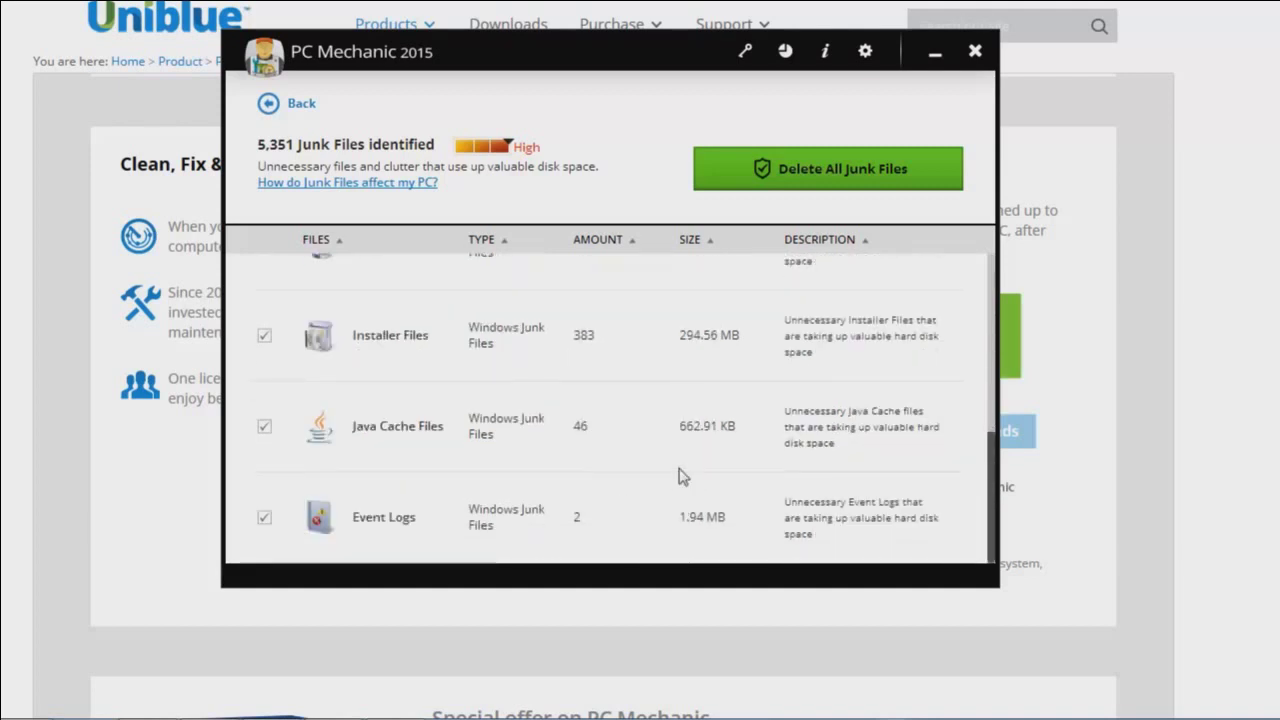
scroll(553, 466, "up", 6)
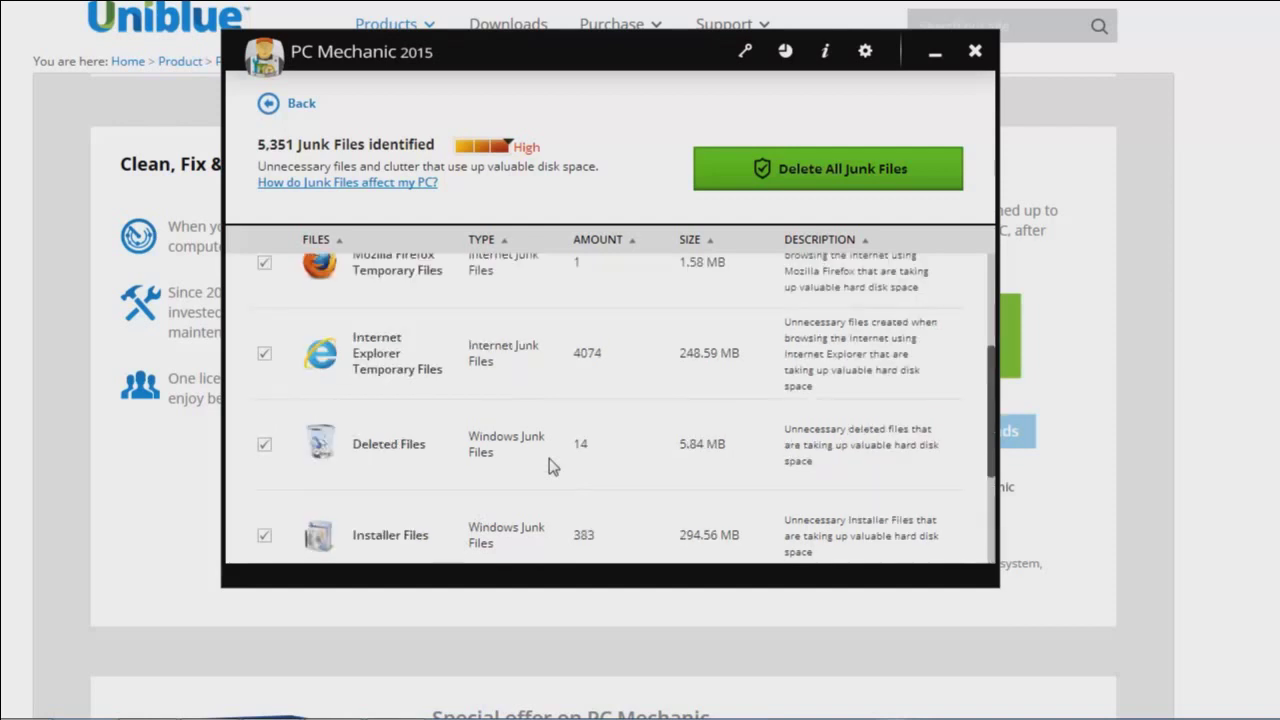
scroll(553, 466, "up", 1)
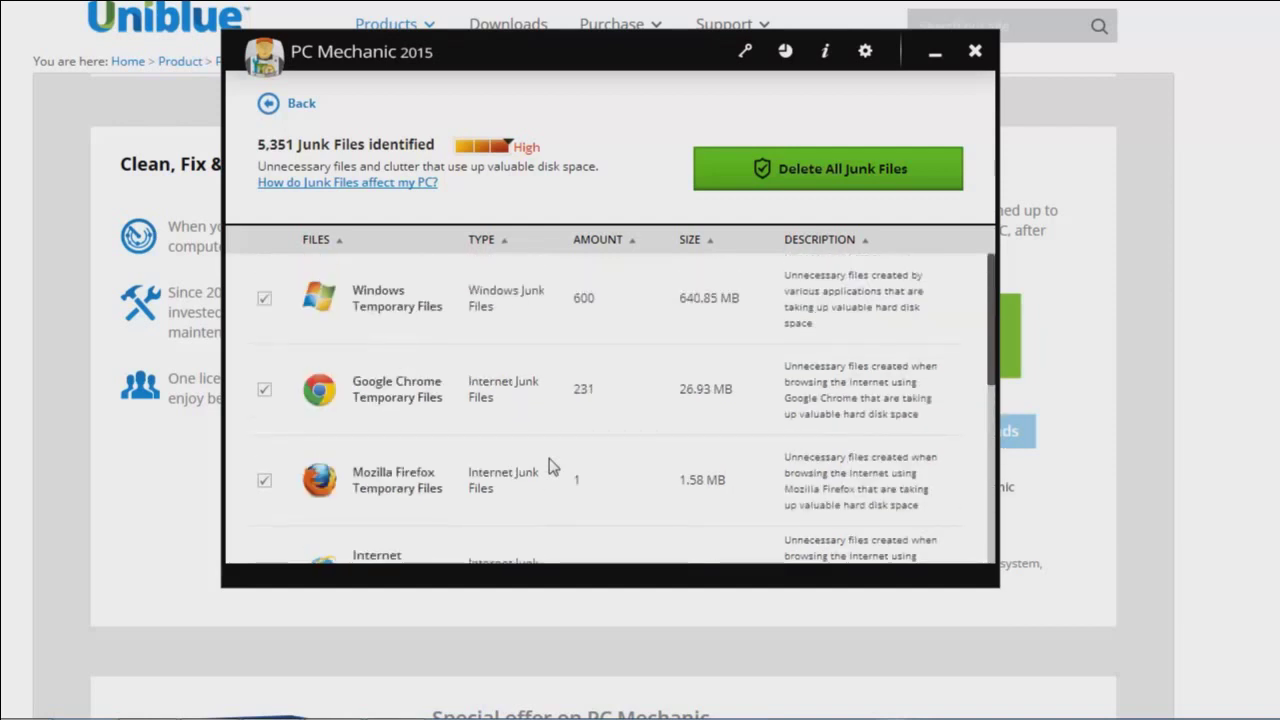
left_click(264, 392)
scroll(595, 340, "down", 4)
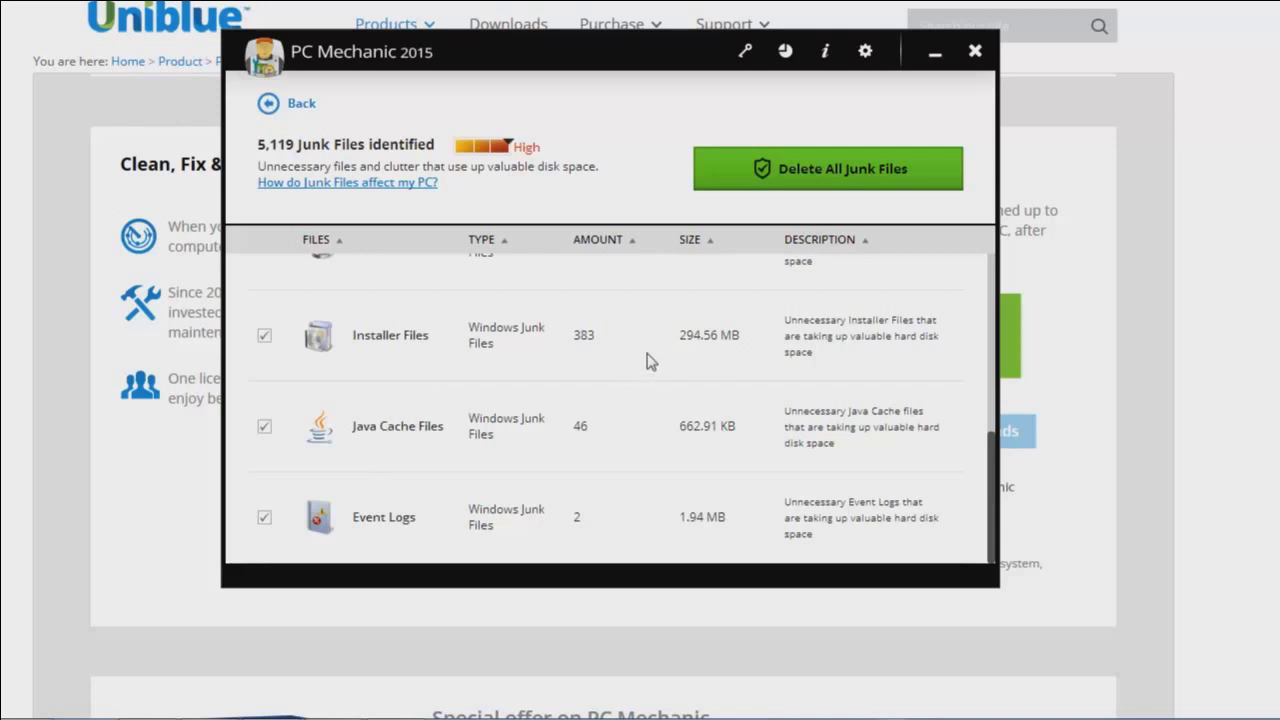
scroll(684, 360, "up", 10)
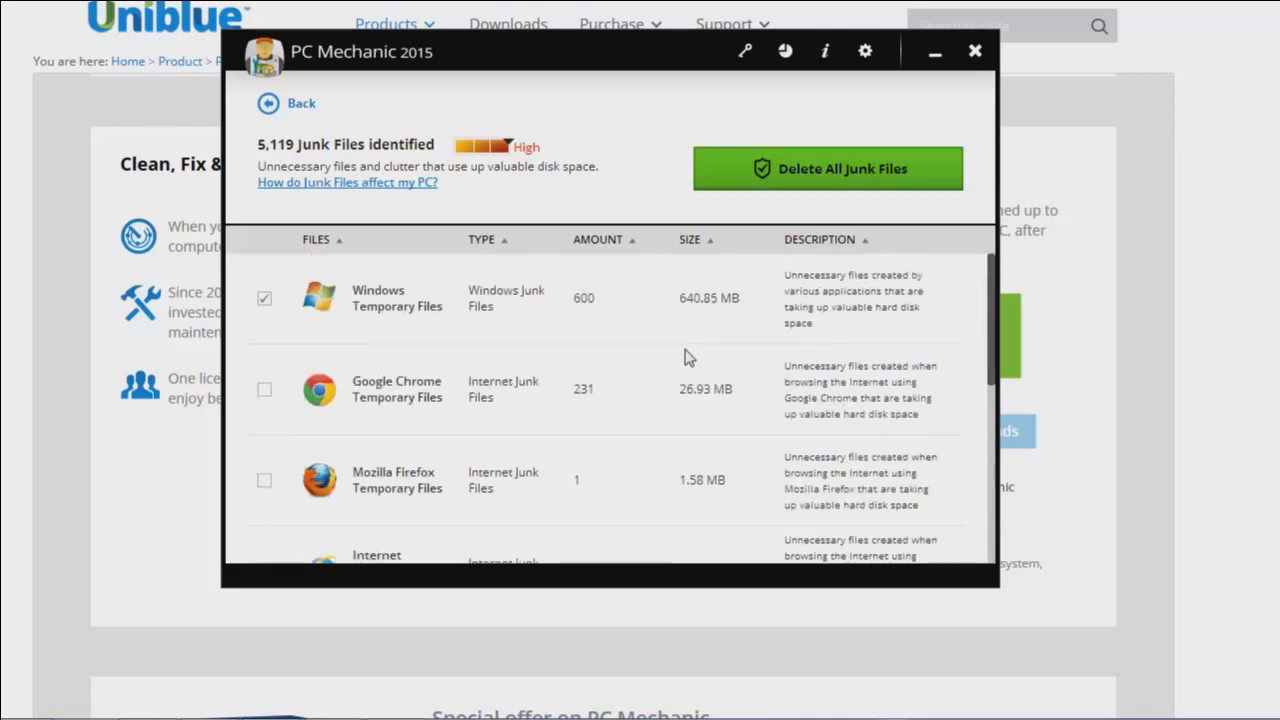
left_click(268, 103)
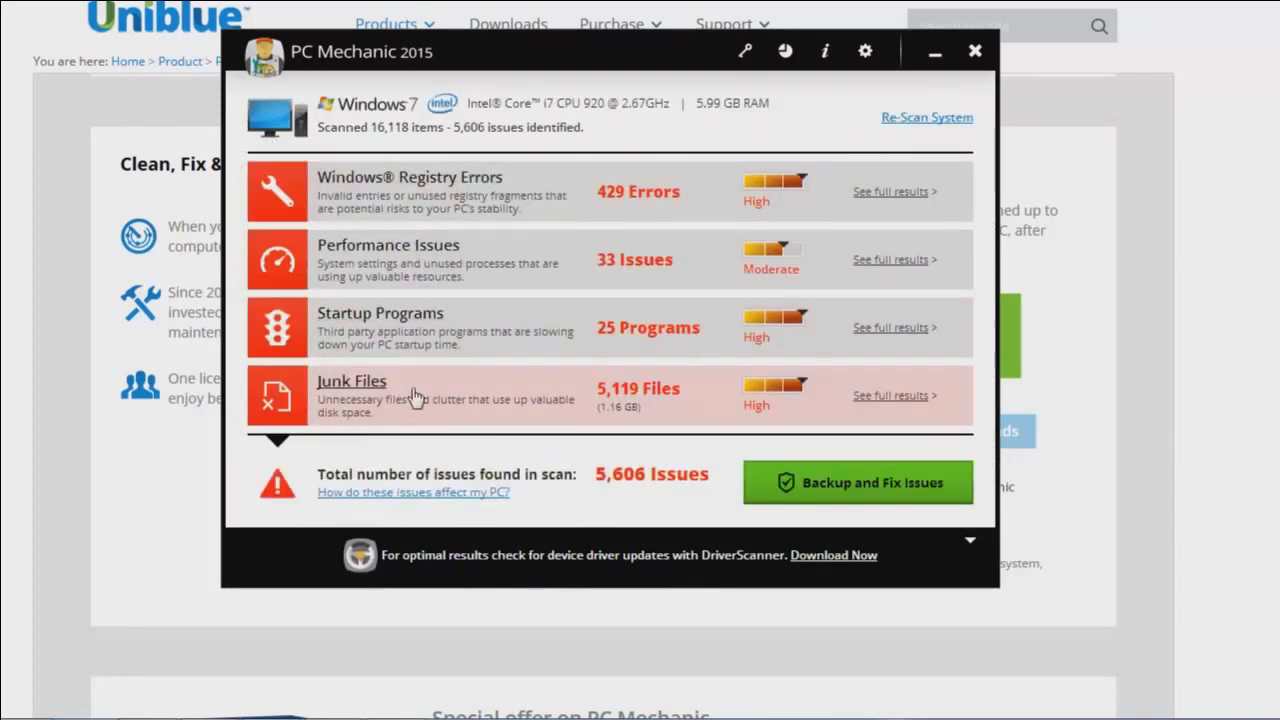
- Open the Startup Programs results listing all 25 identified items
left_click(427, 322)
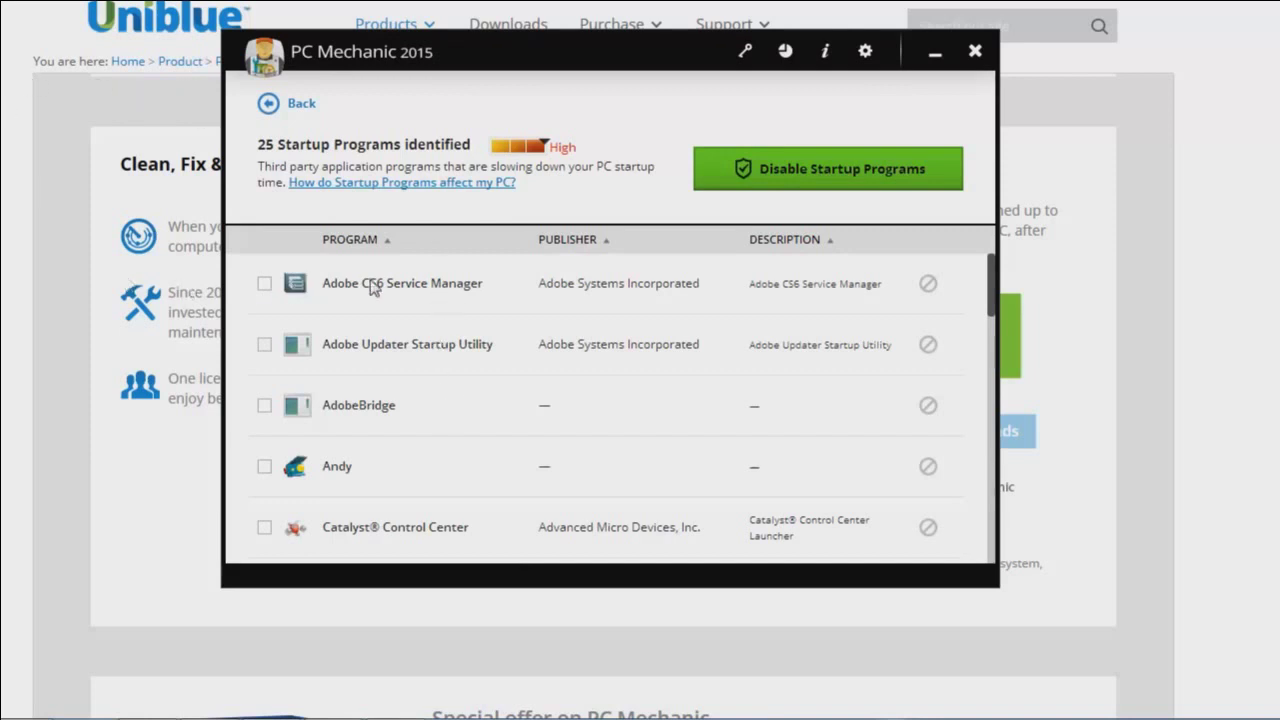
key("super")
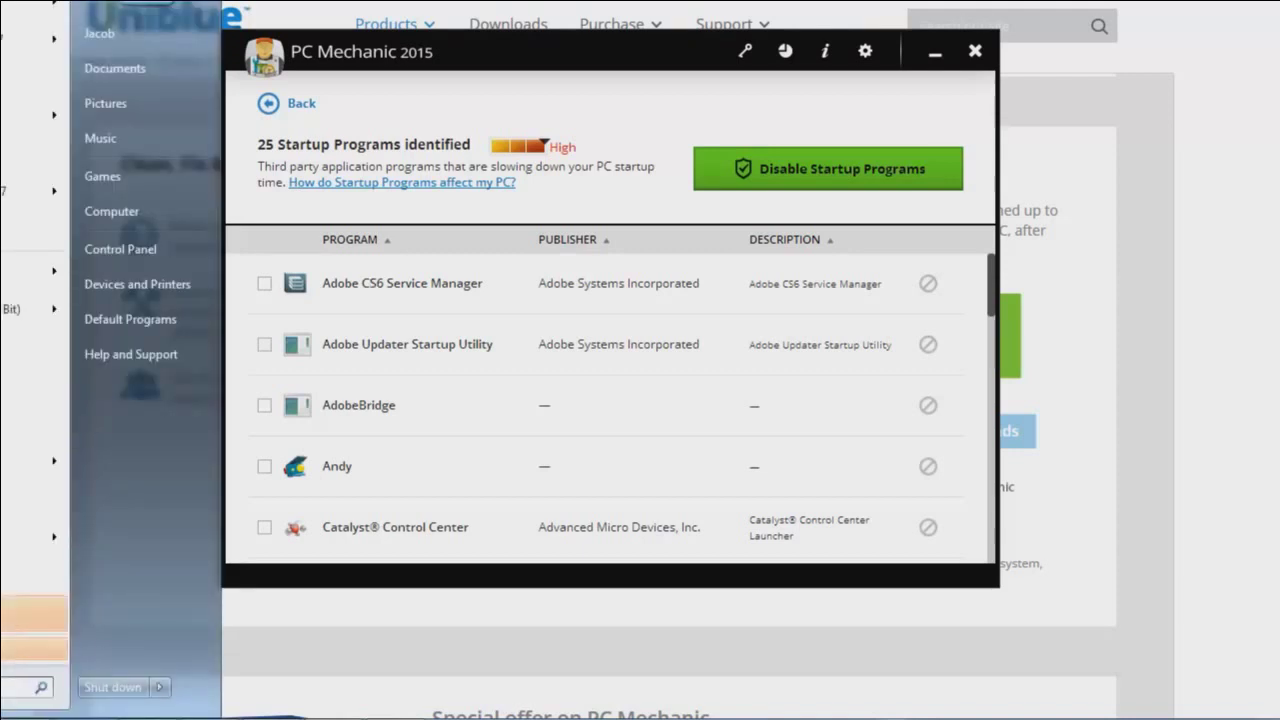
type("msconfig")
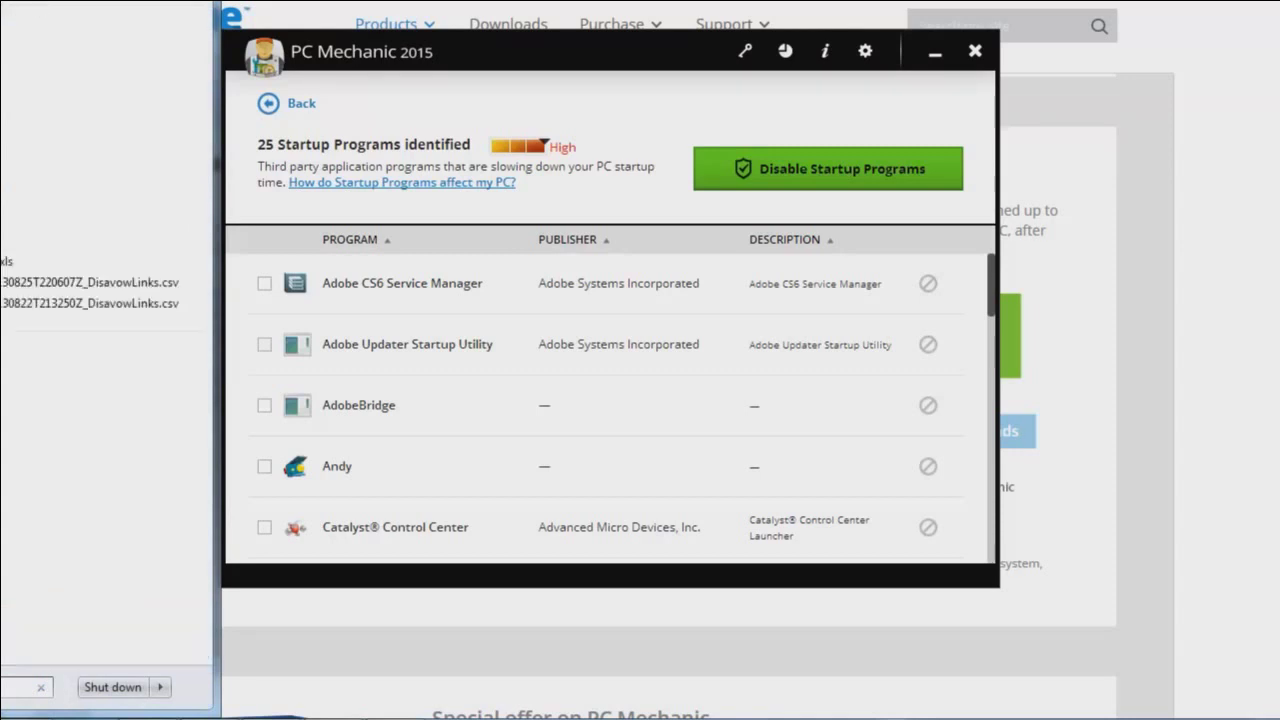
key("Return")
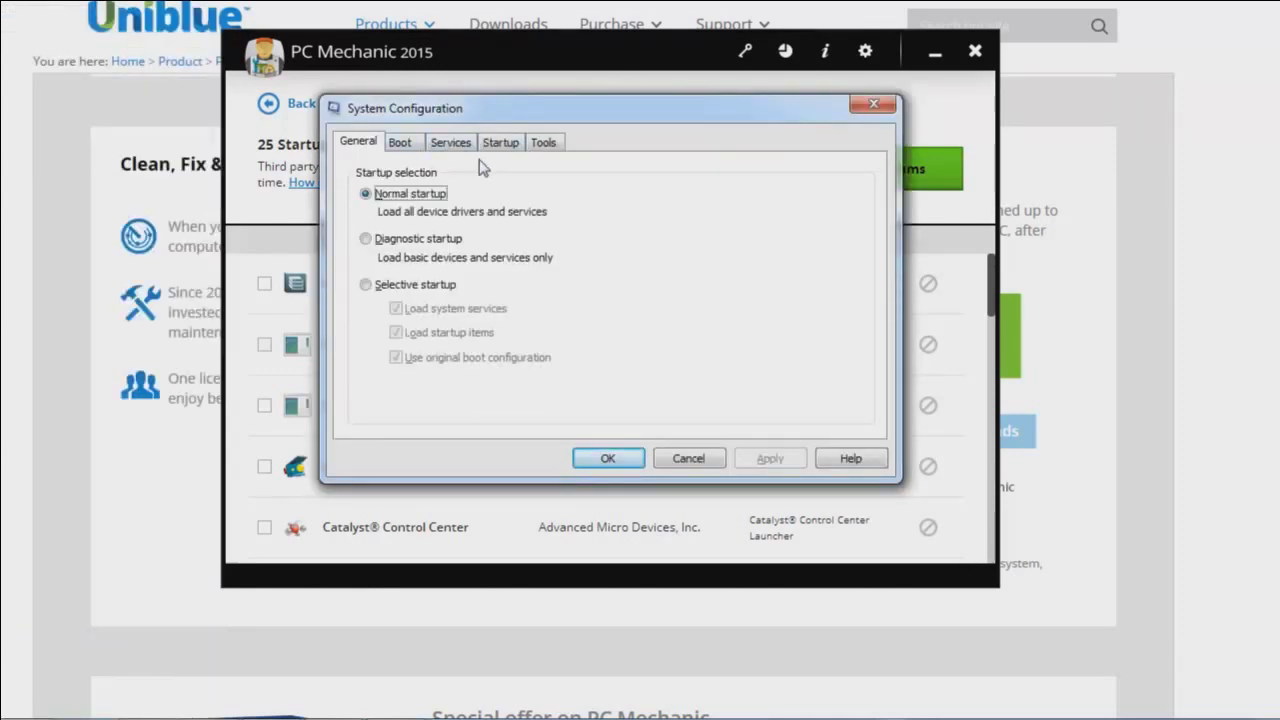
left_click(510, 143)
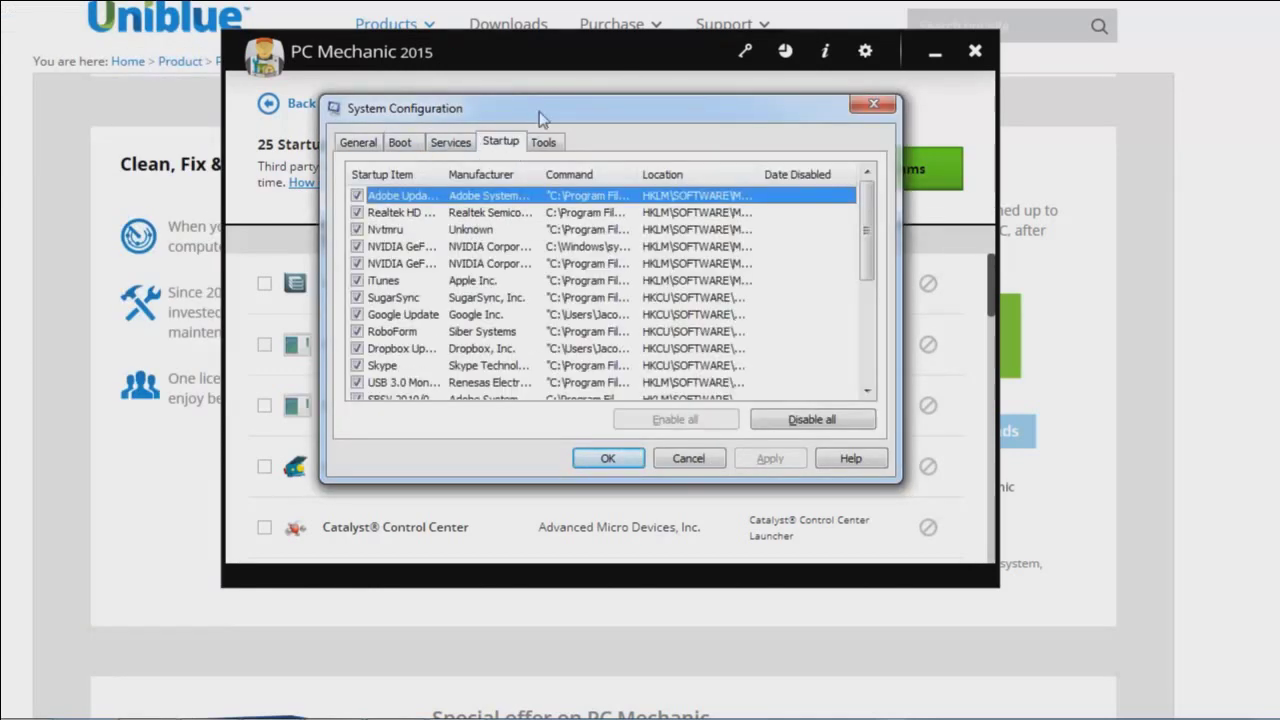
left_click_drag(540, 118, 526, 342)
left_click_drag(431, 398, 489, 418)
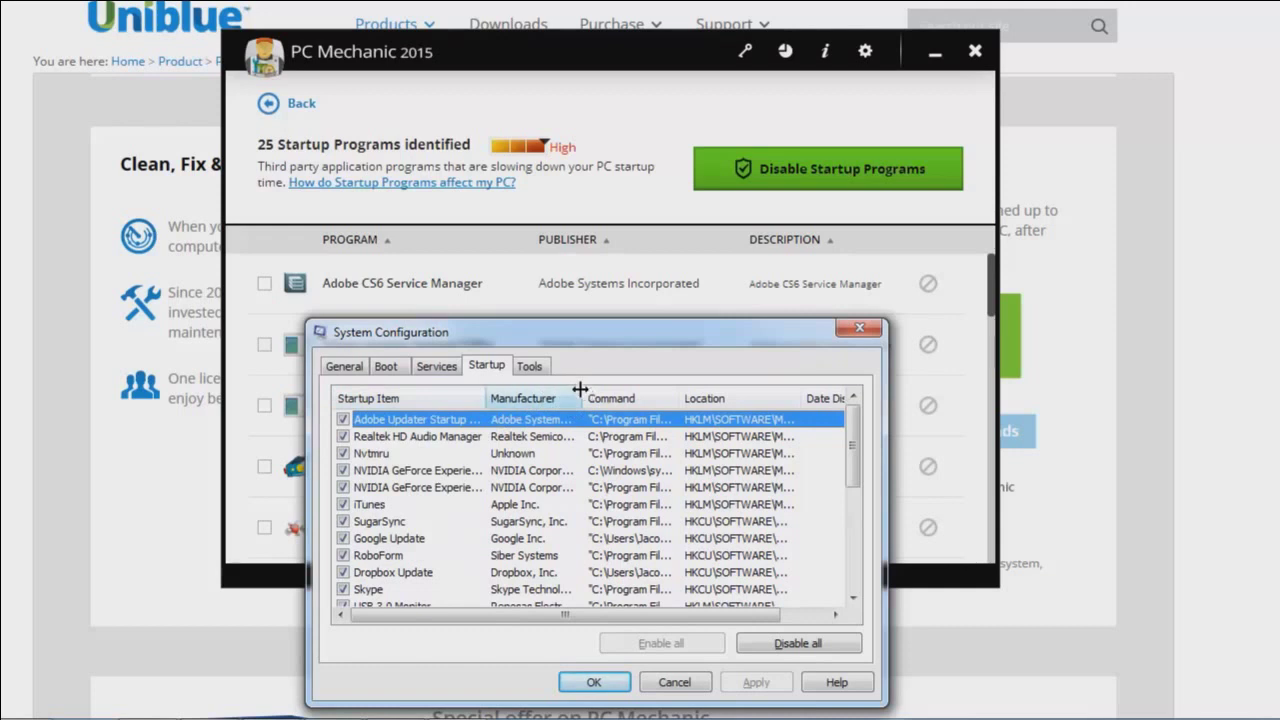
left_click_drag(580, 389, 653, 406)
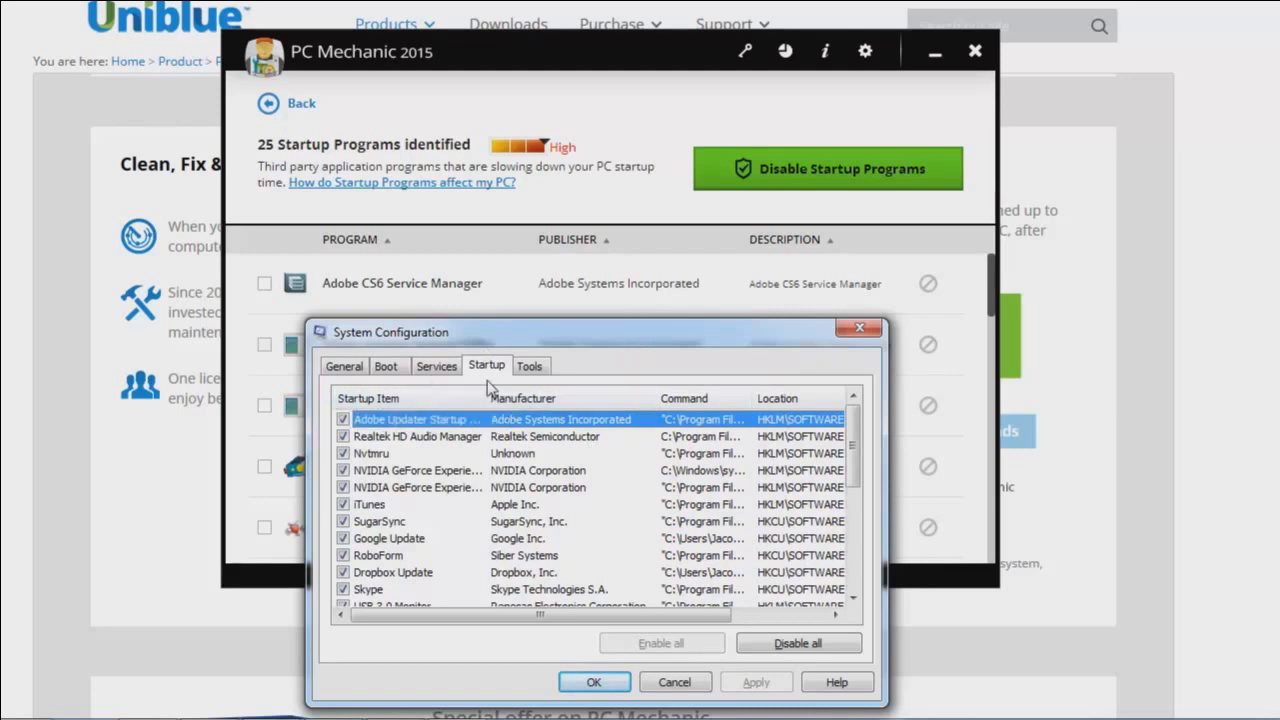
left_click_drag(487, 400, 571, 430)
scroll(447, 480, "down", 4)
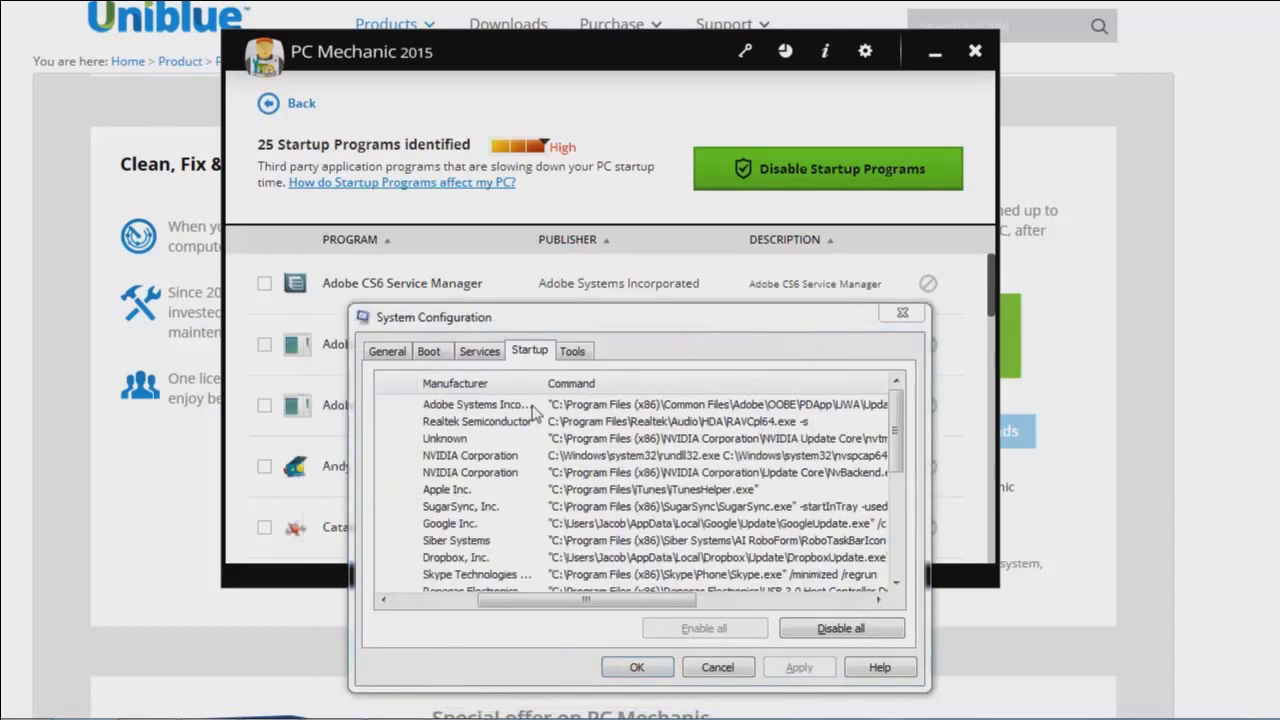
left_click(534, 406)
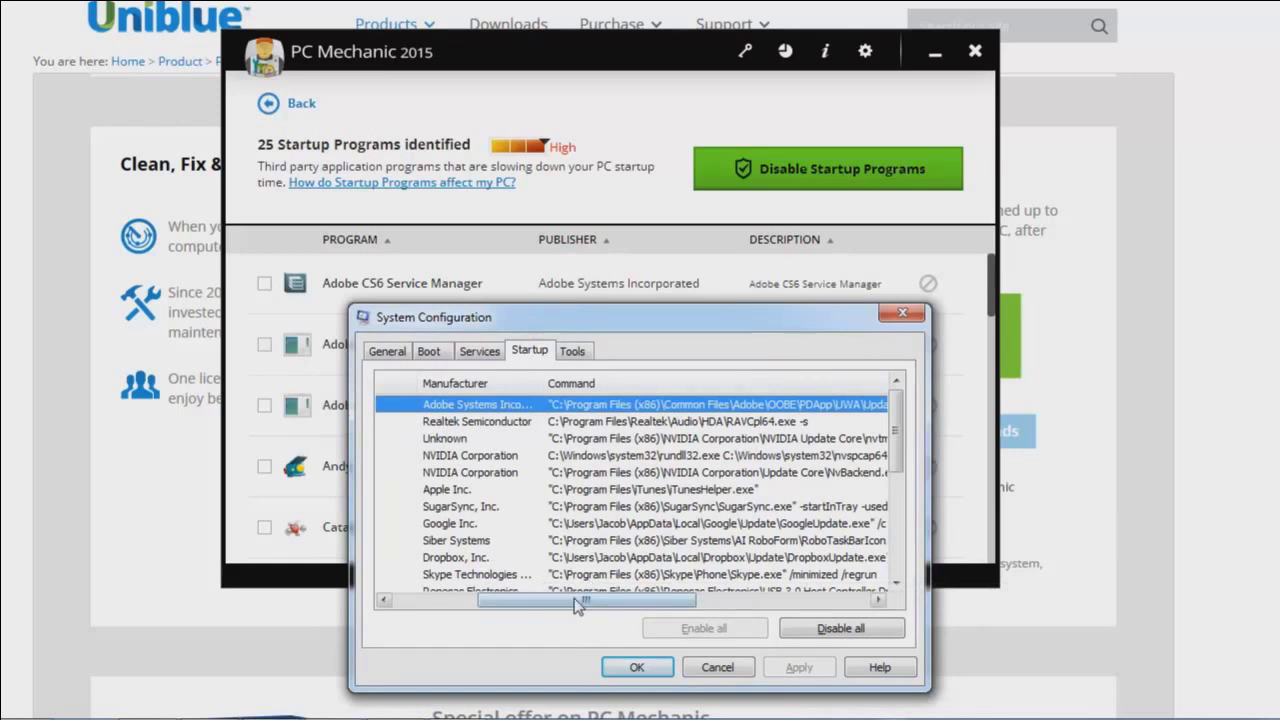
left_click_drag(578, 605, 480, 606)
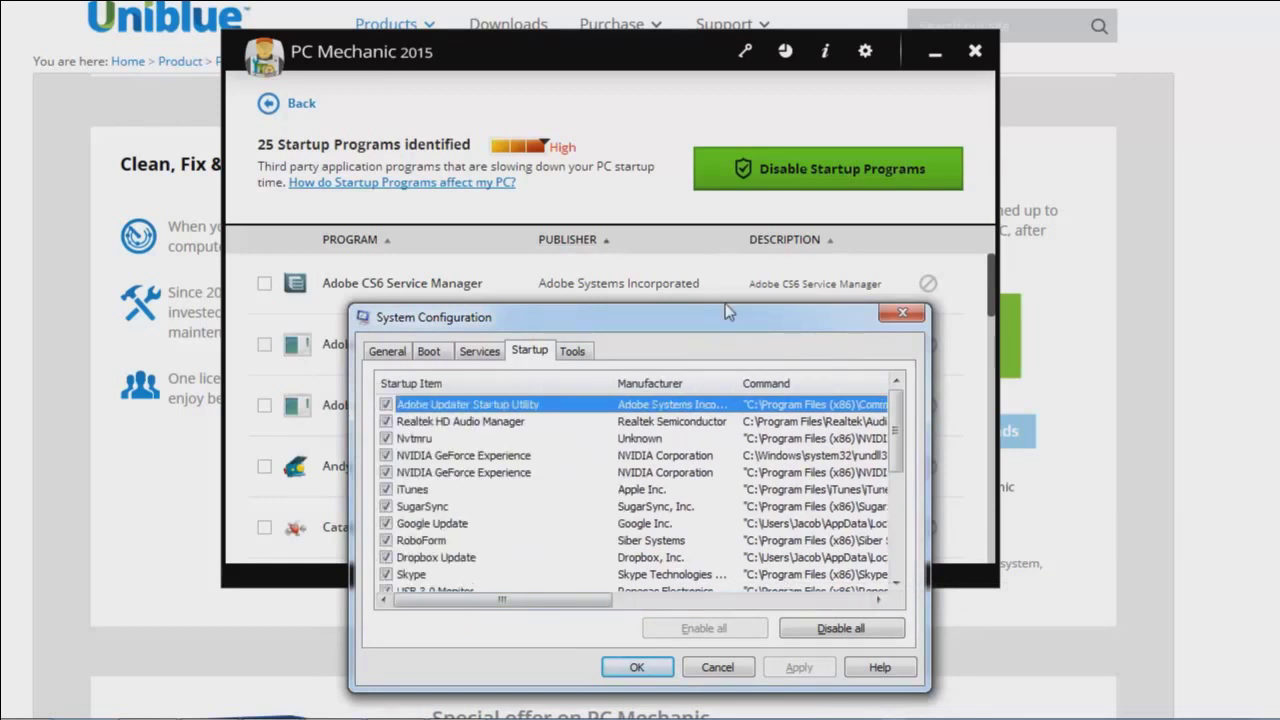
left_click(902, 313)
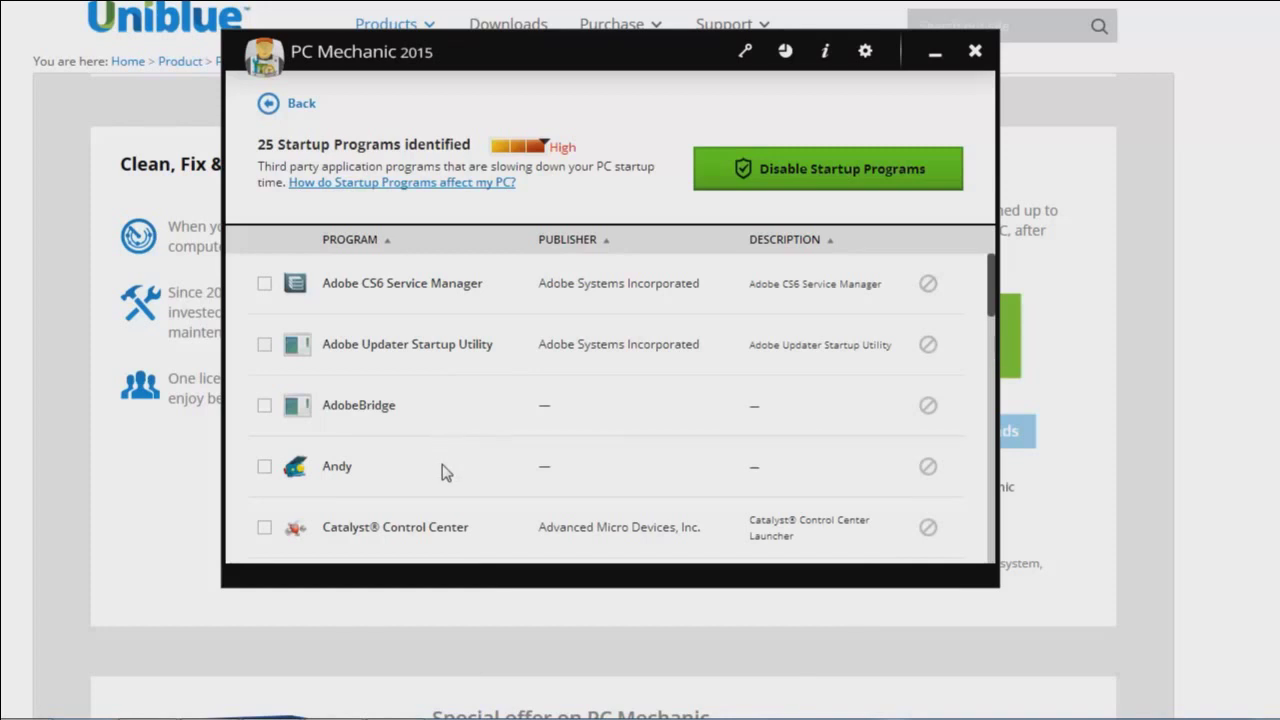
- Mark WinTVTray and ShadowPlay to be disabled at startup
scroll(583, 371, "down", 3)
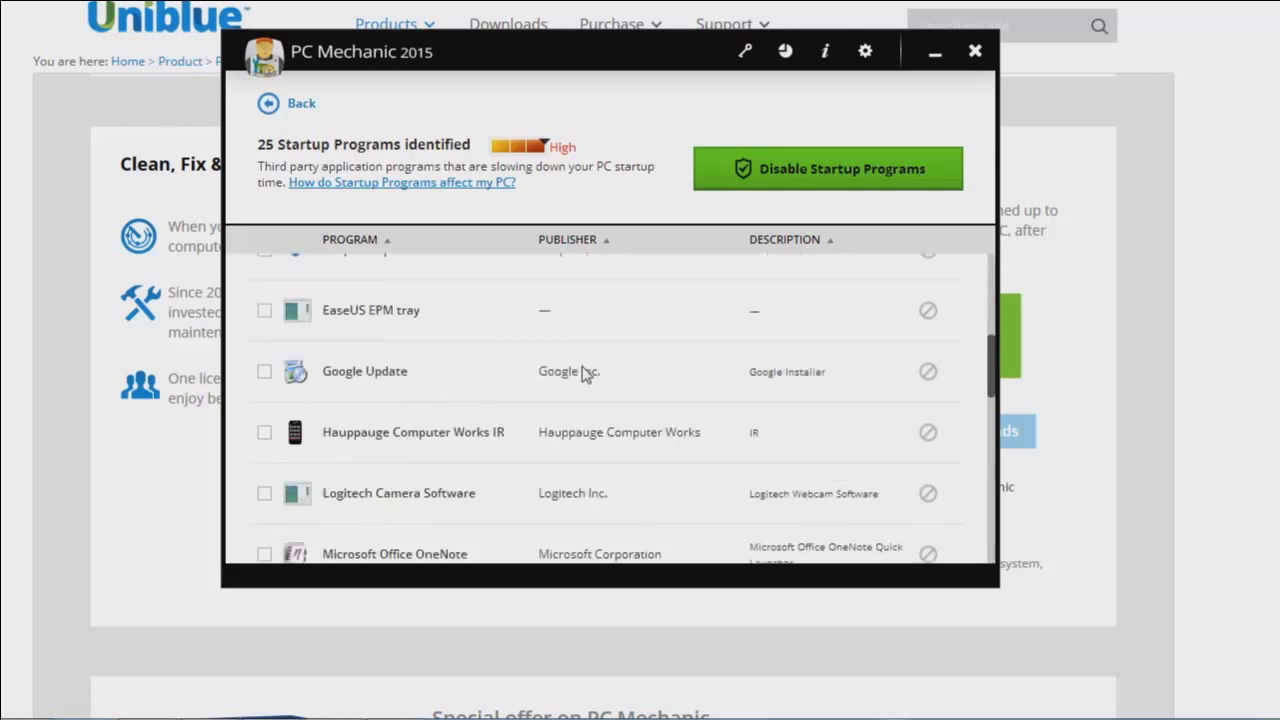
scroll(583, 371, "down", 2)
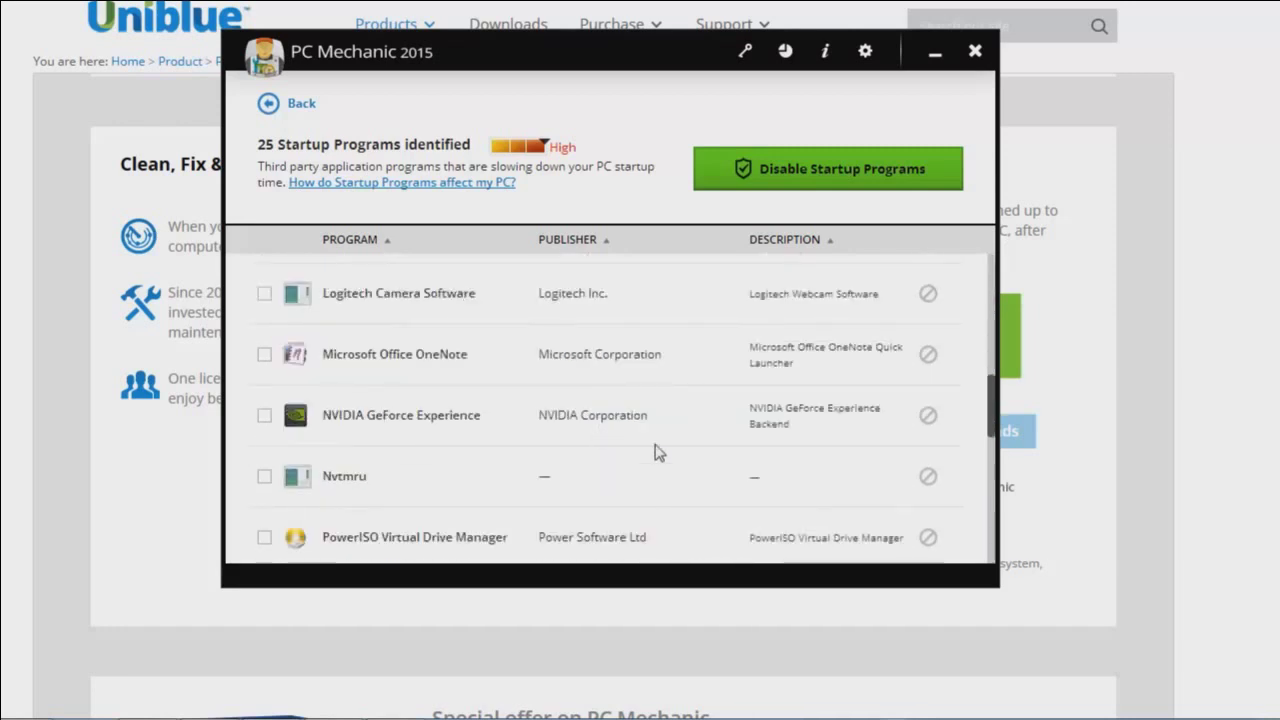
scroll(657, 452, "down", 3)
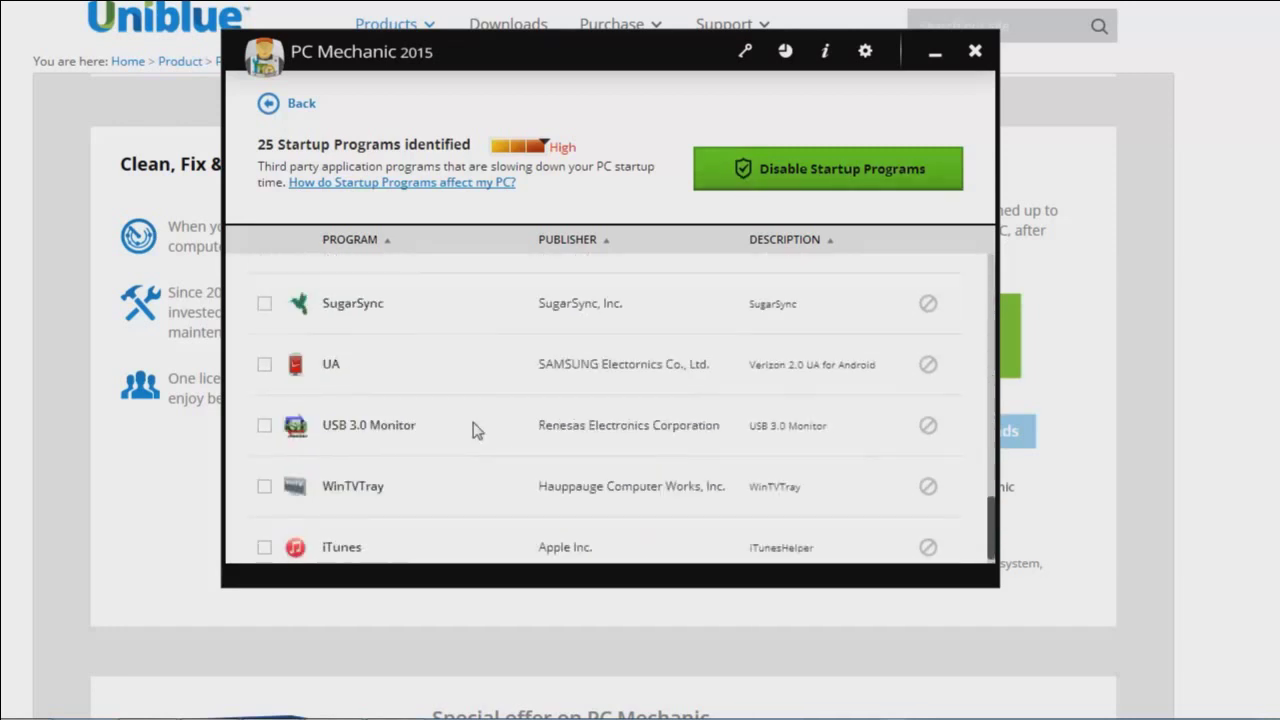
scroll(471, 449, "down", 1)
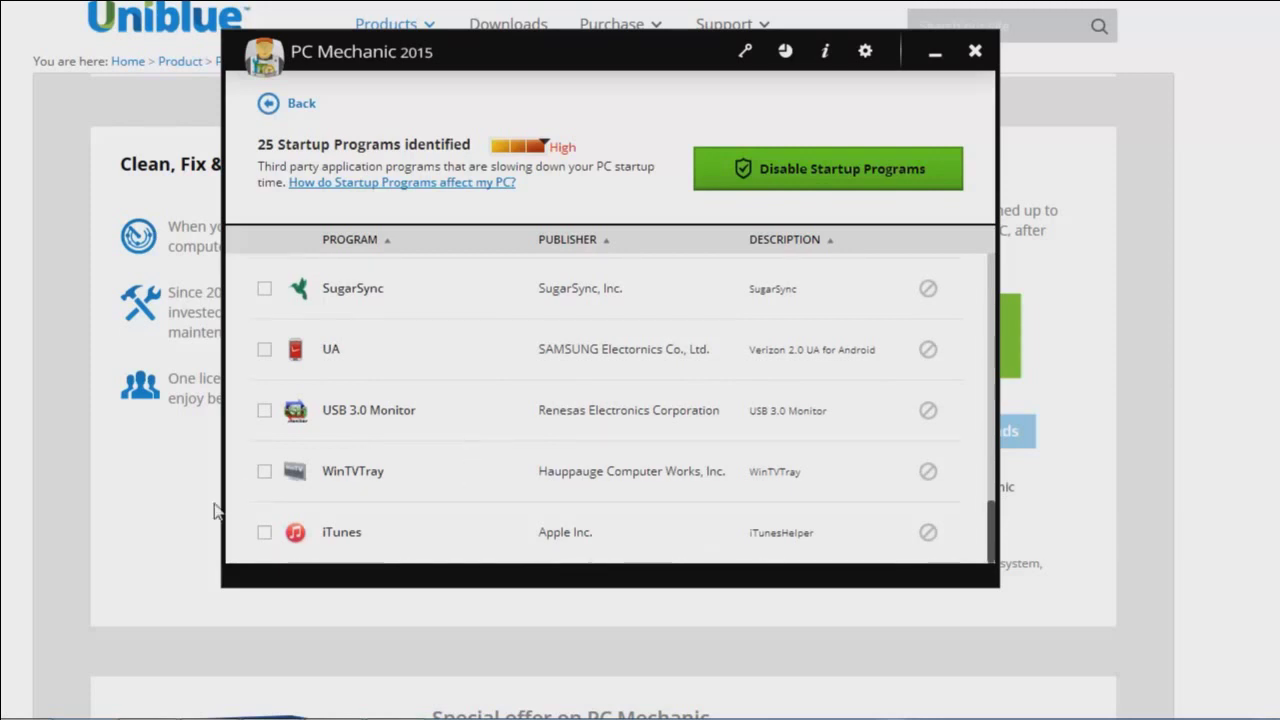
left_click(264, 471)
scroll(490, 390, "up", 3)
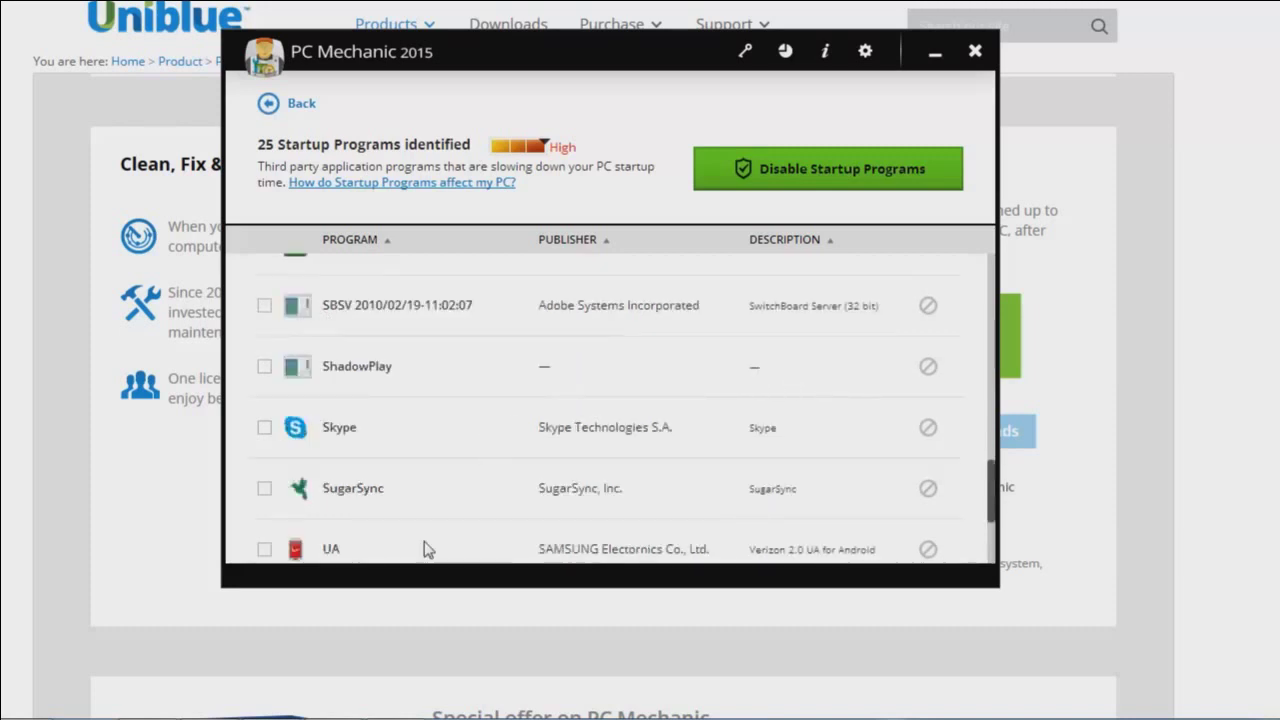
left_click(265, 366)
- Mark EaseUS EPM tray and Hauppauge Computer Works IR to be disabled at startup
scroll(517, 528, "up", 3)
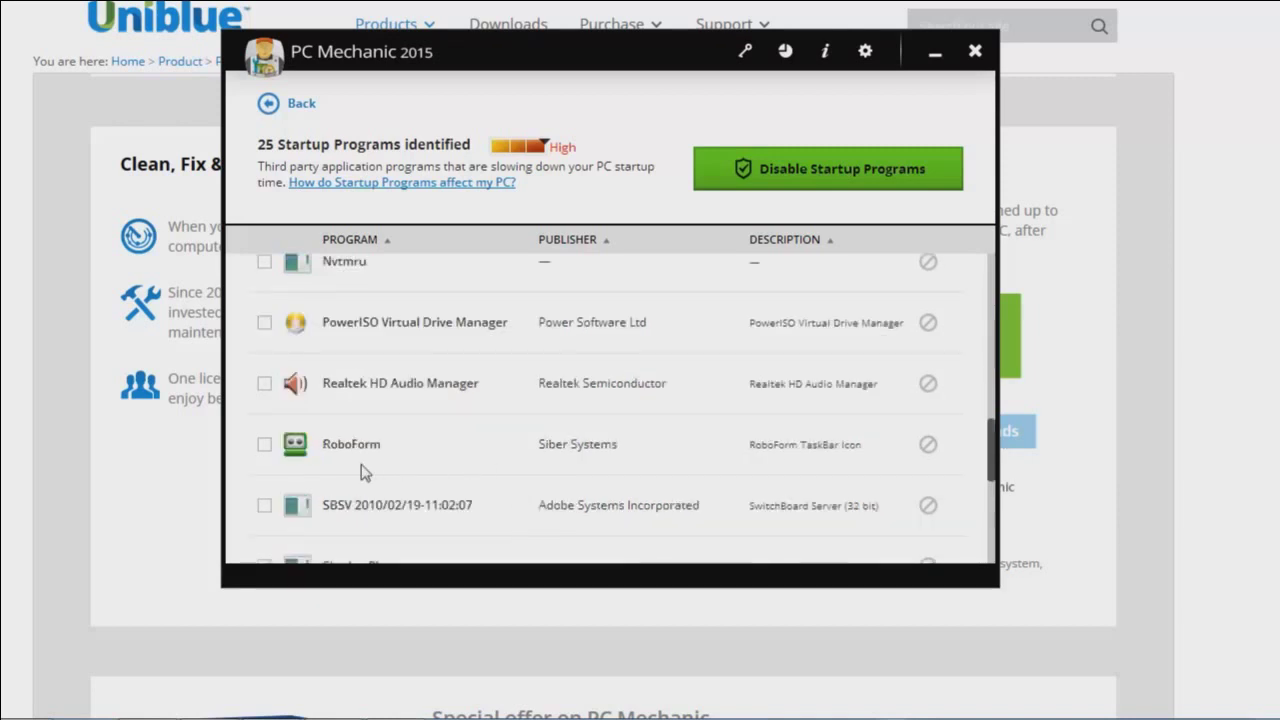
scroll(361, 464, "up", 3)
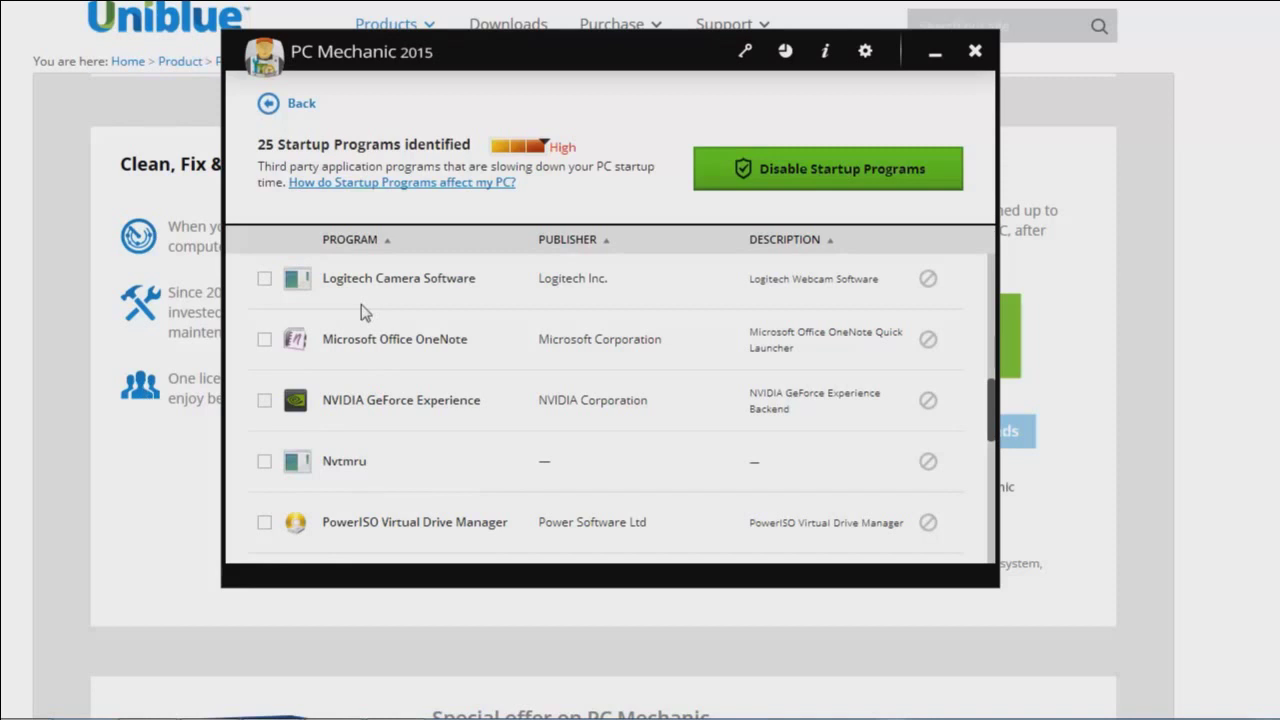
scroll(420, 325, "up", 3)
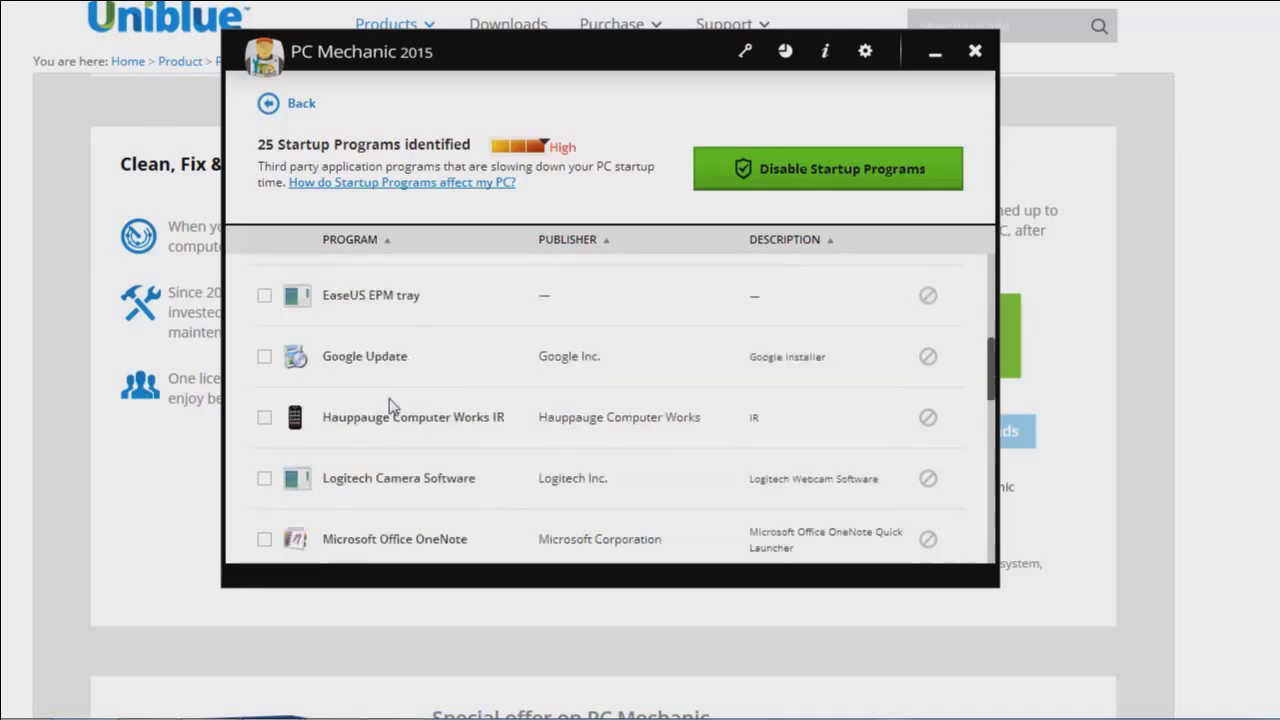
left_click(264, 295)
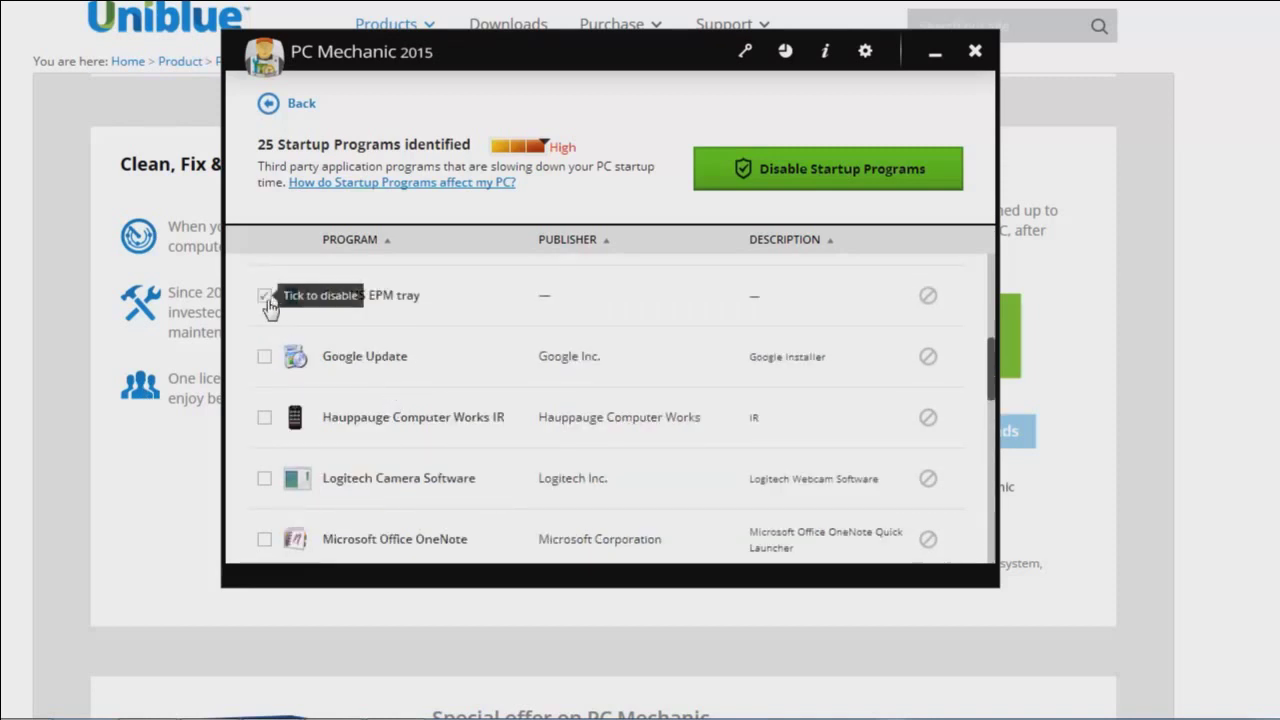
left_click(264, 417)
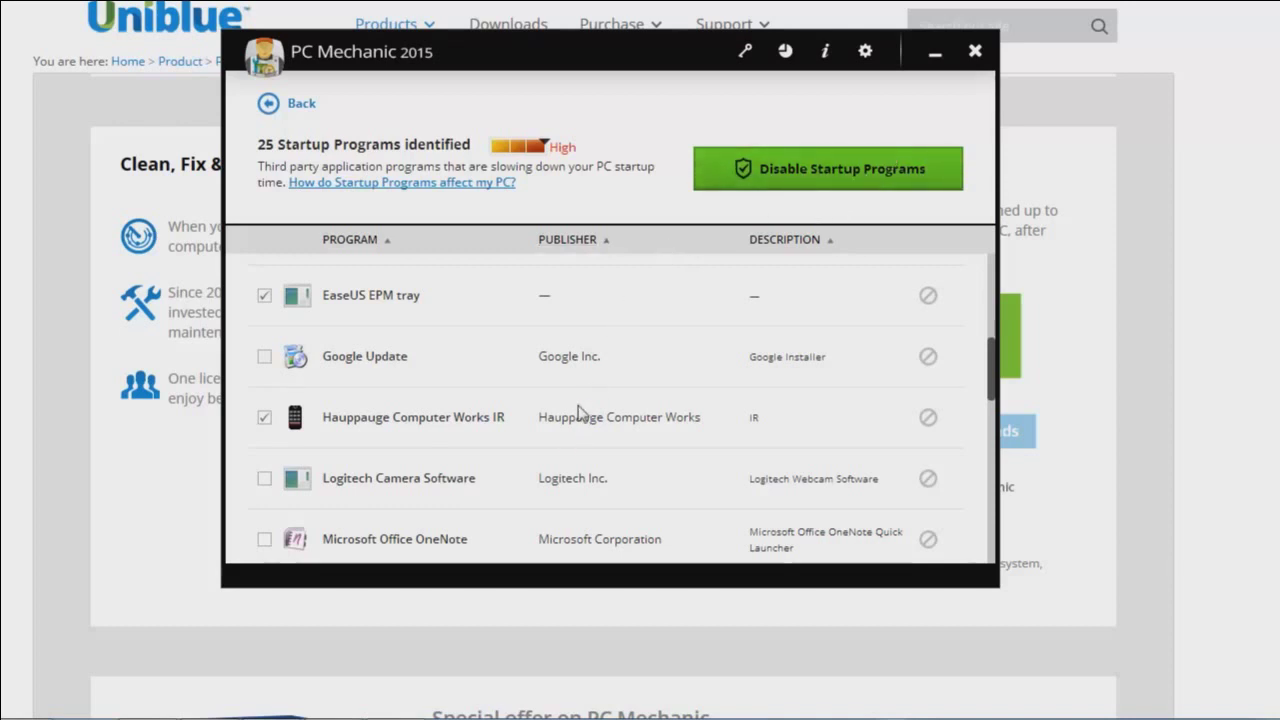
scroll(578, 410, "down", 5)
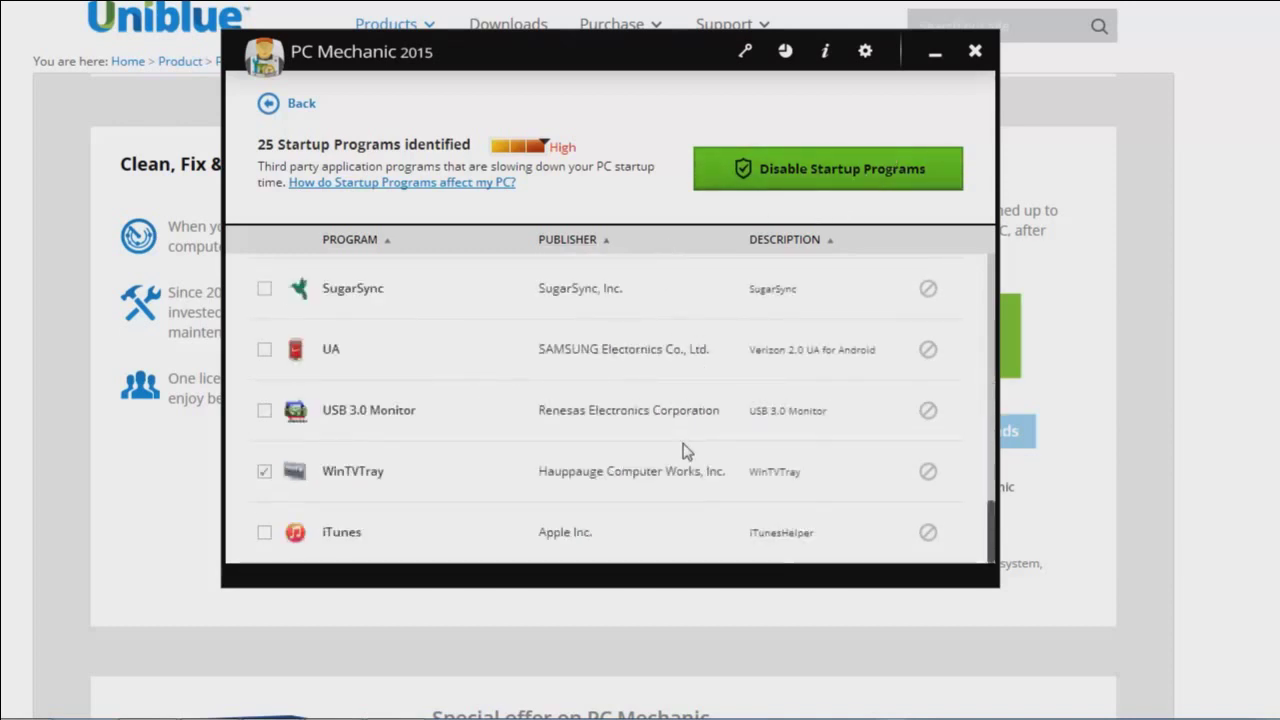
scroll(690, 450, "up", 6)
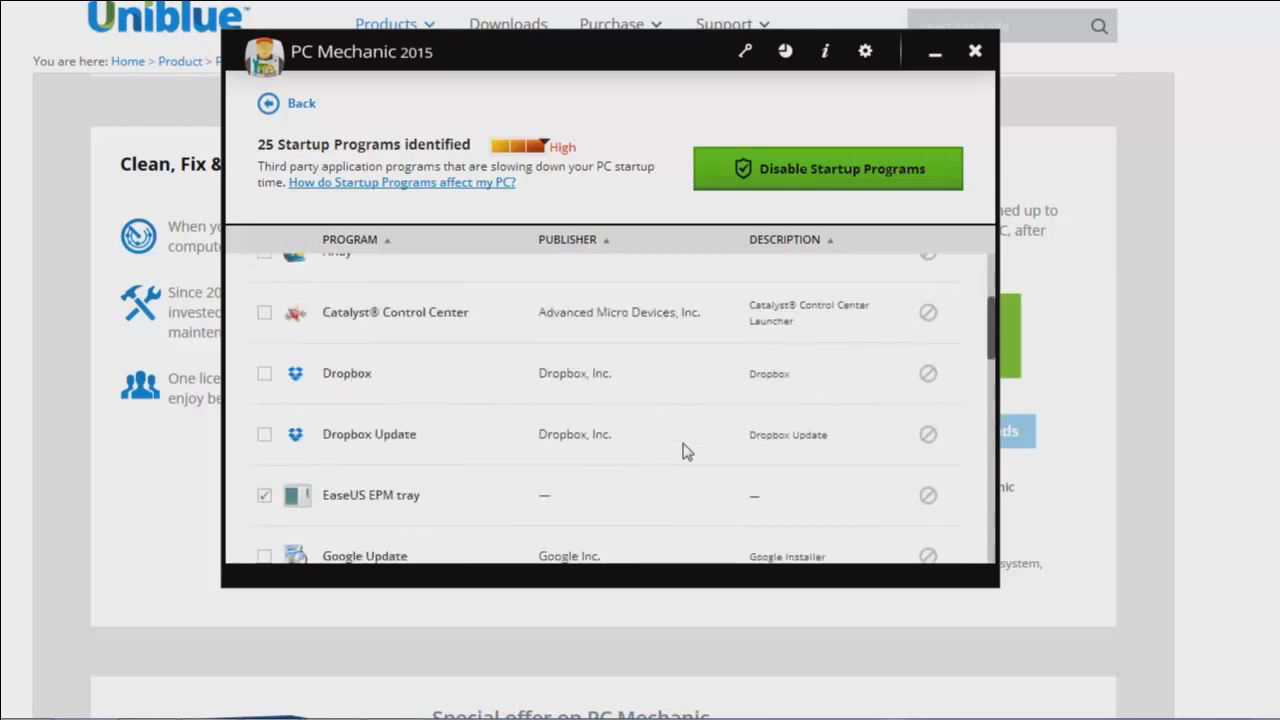
scroll(703, 445, "up", 3)
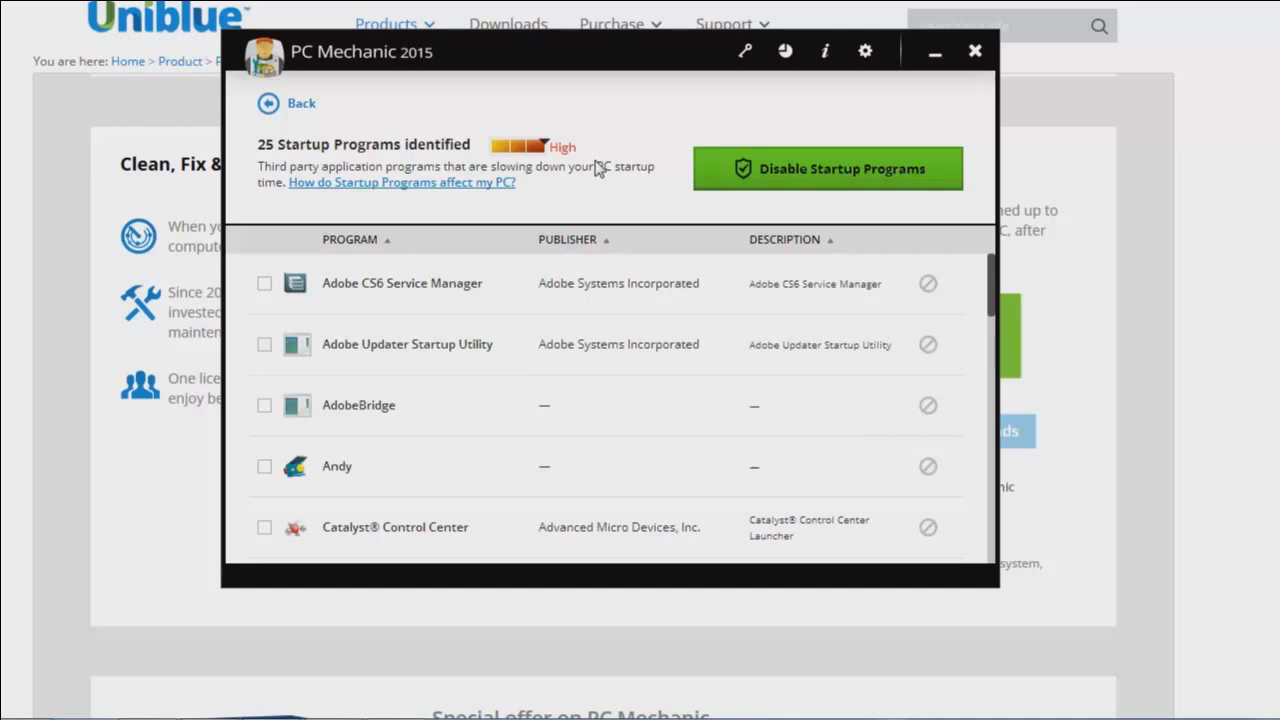
- Sort running processes by memory use in Task Manager (Ctrl+Shift+Esc), then close it
key("ctrl+shift+Escape")
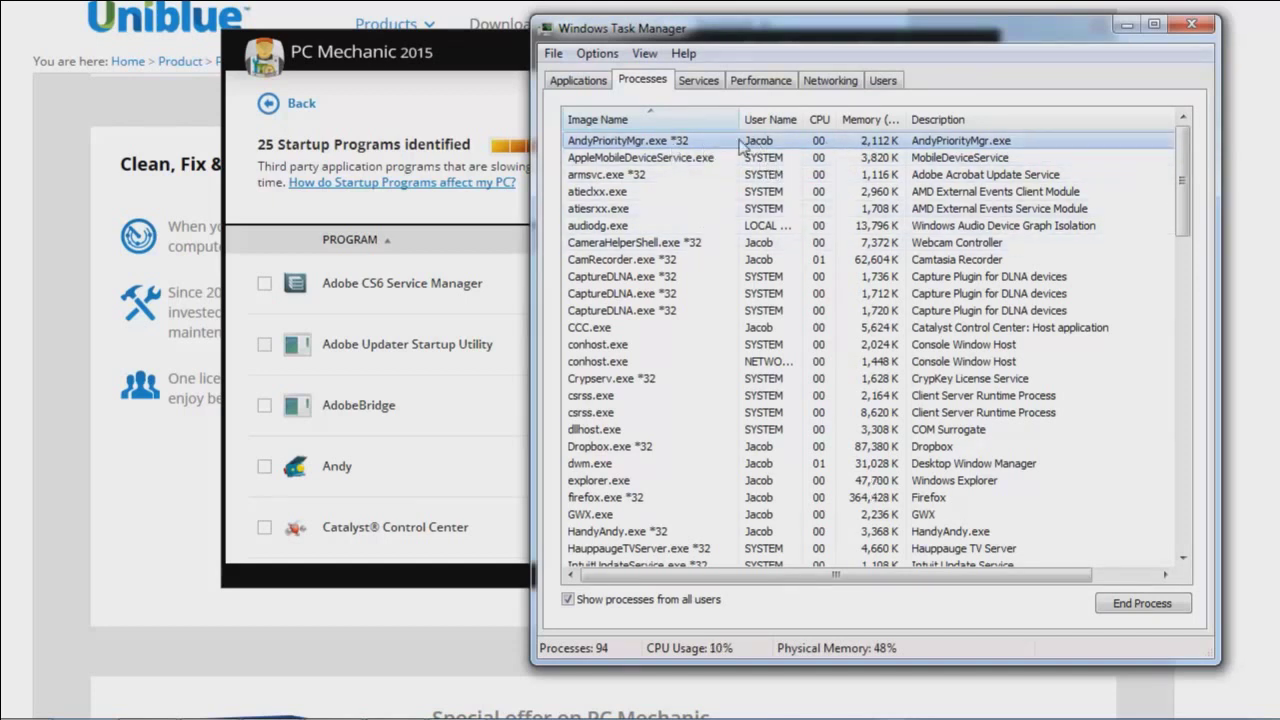
left_click(883, 120)
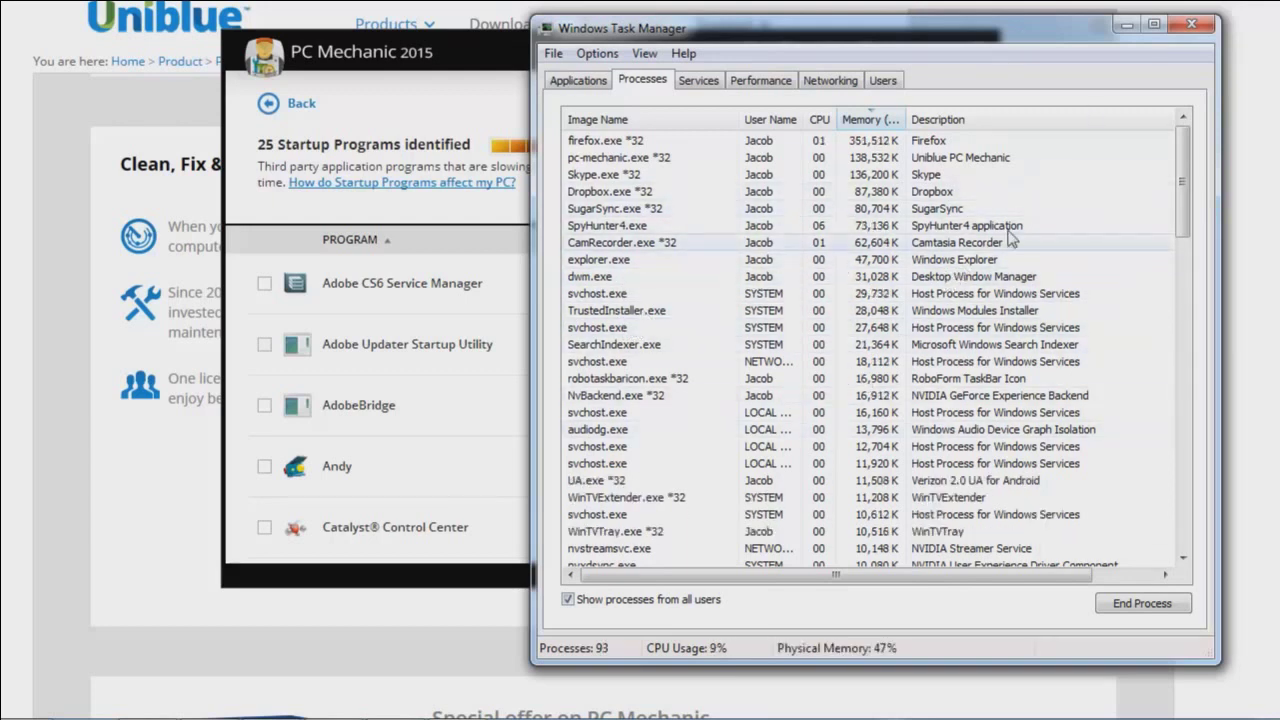
left_click(1192, 24)
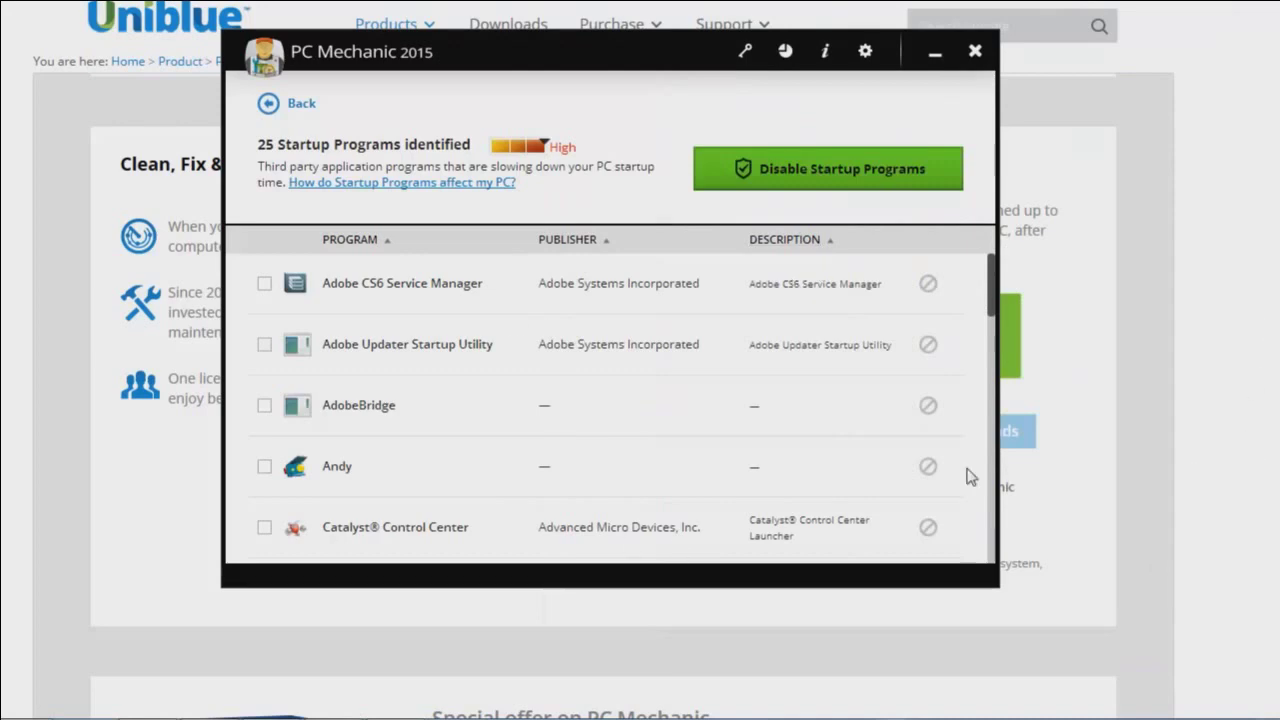
- From the scan summary, open and scroll through the 33 Moderate performance issues, starting at Slow PC Shutdown (Apps)
left_click(300, 104)
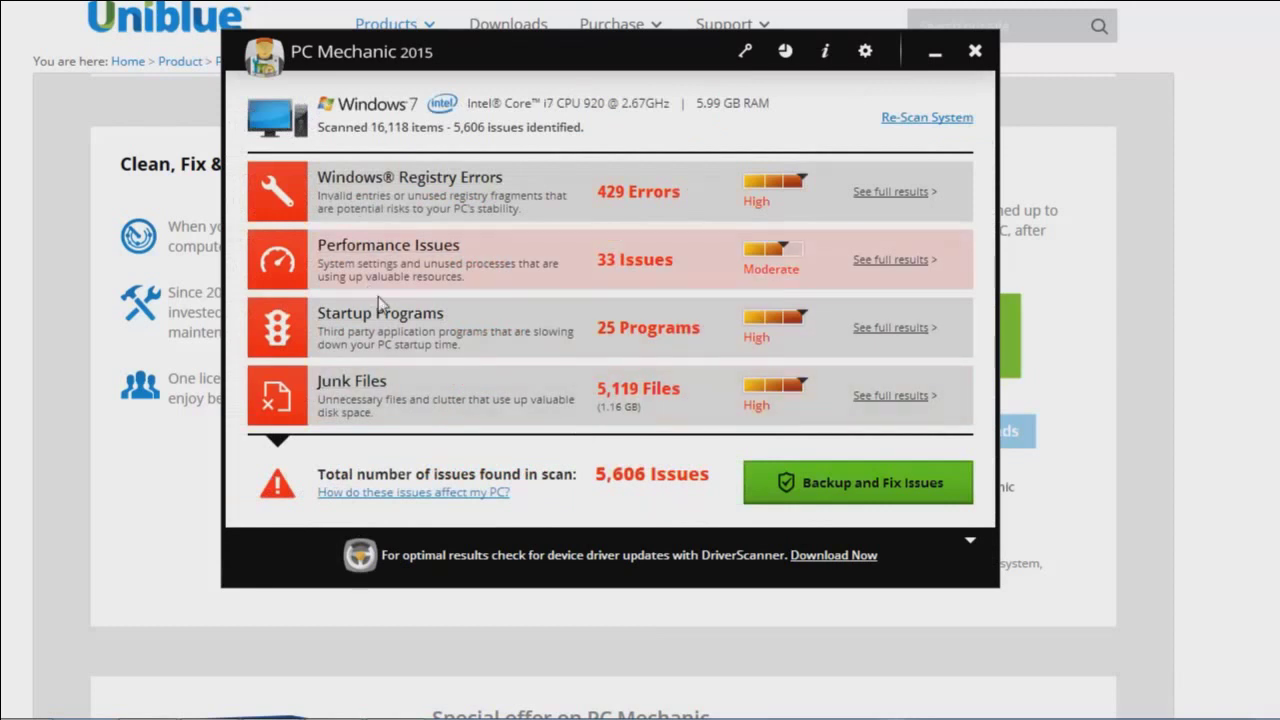
left_click(418, 246)
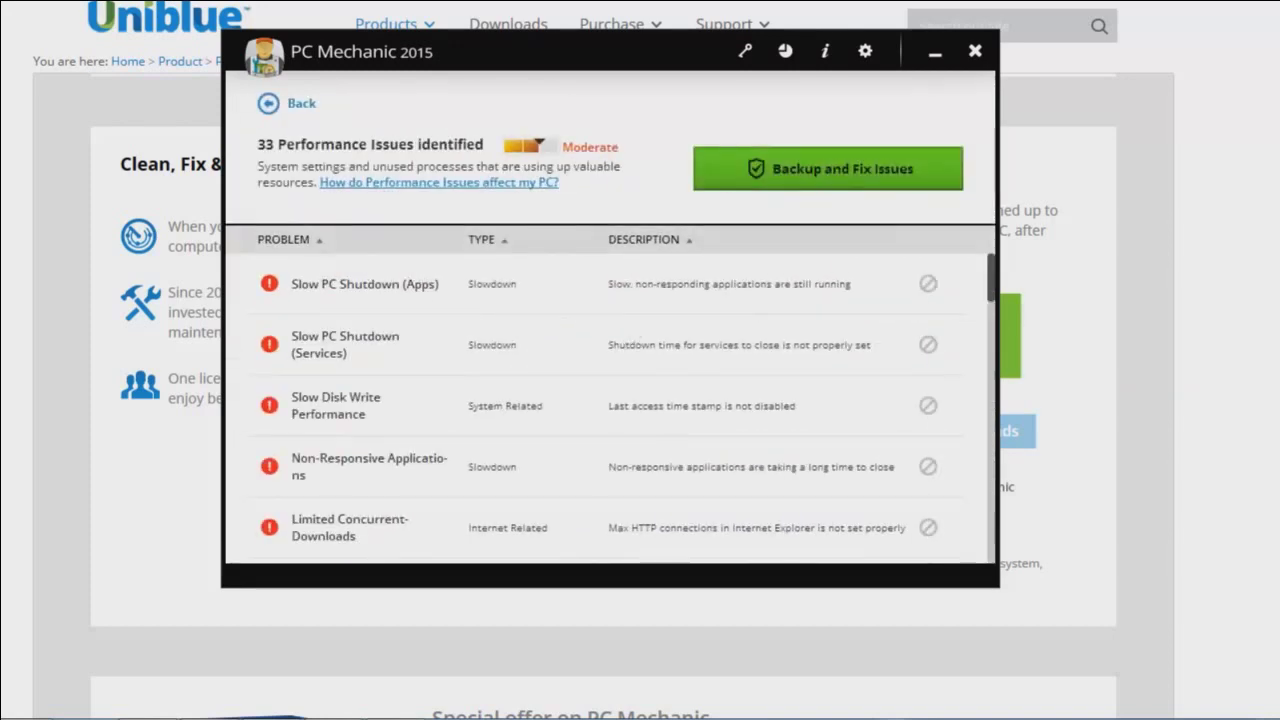
scroll(608, 410, "down", 10)
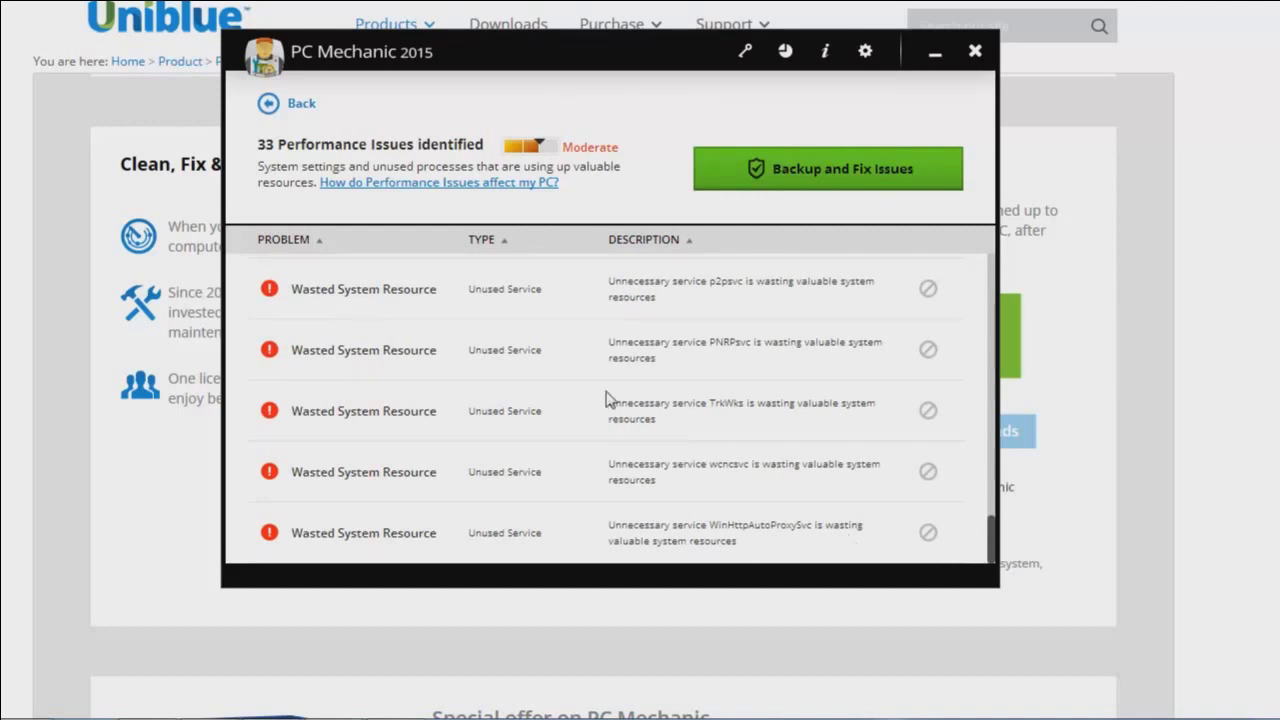
scroll(605, 399, "up", 5)
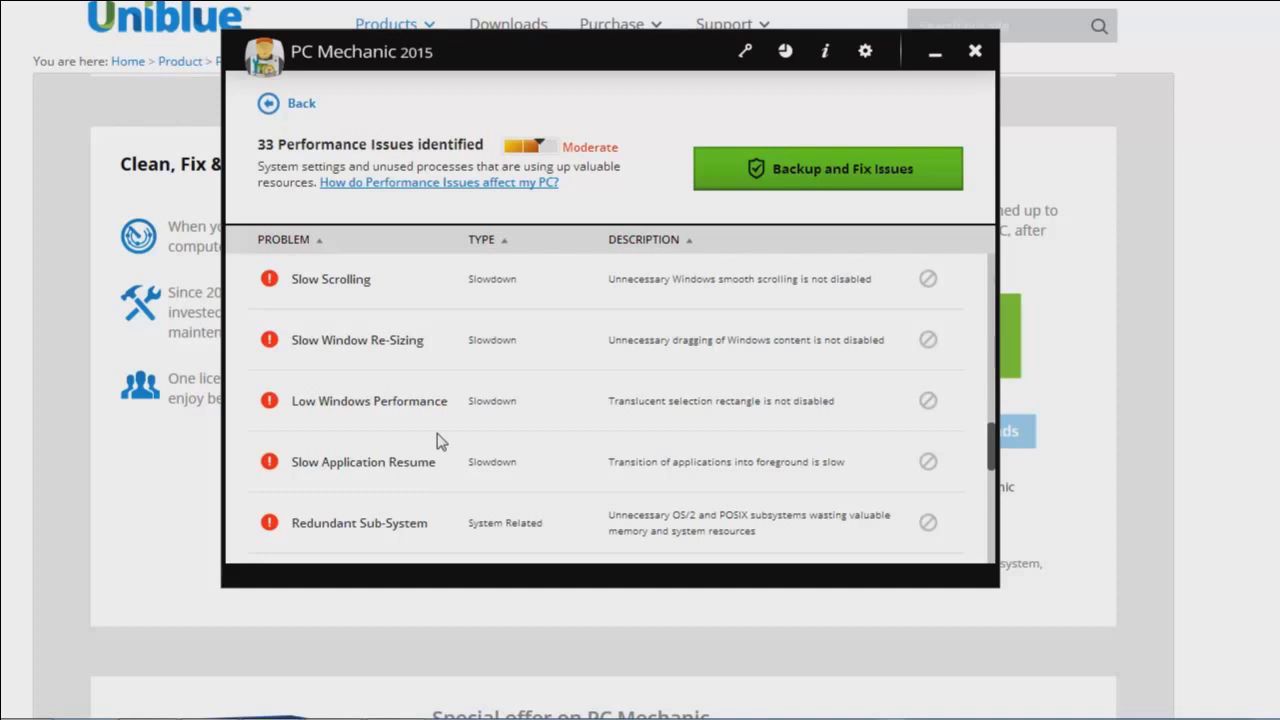
scroll(444, 445, "up", 5)
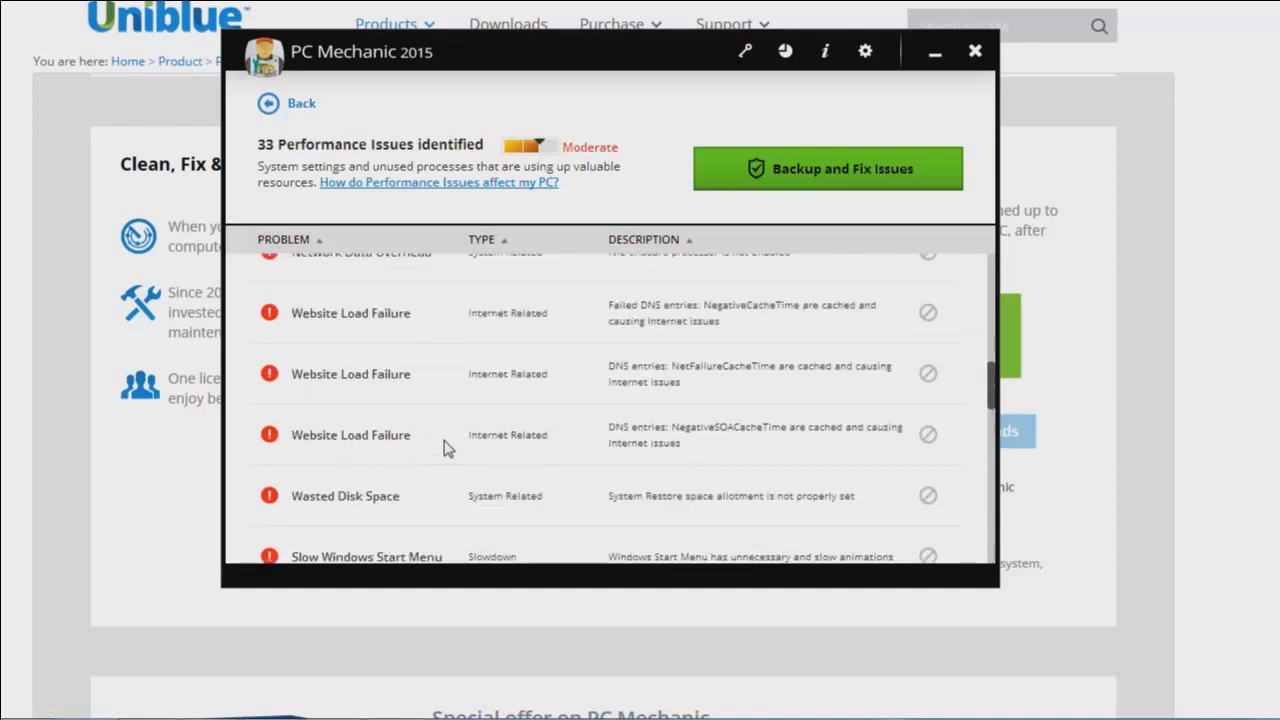
scroll(446, 448, "up", 5)
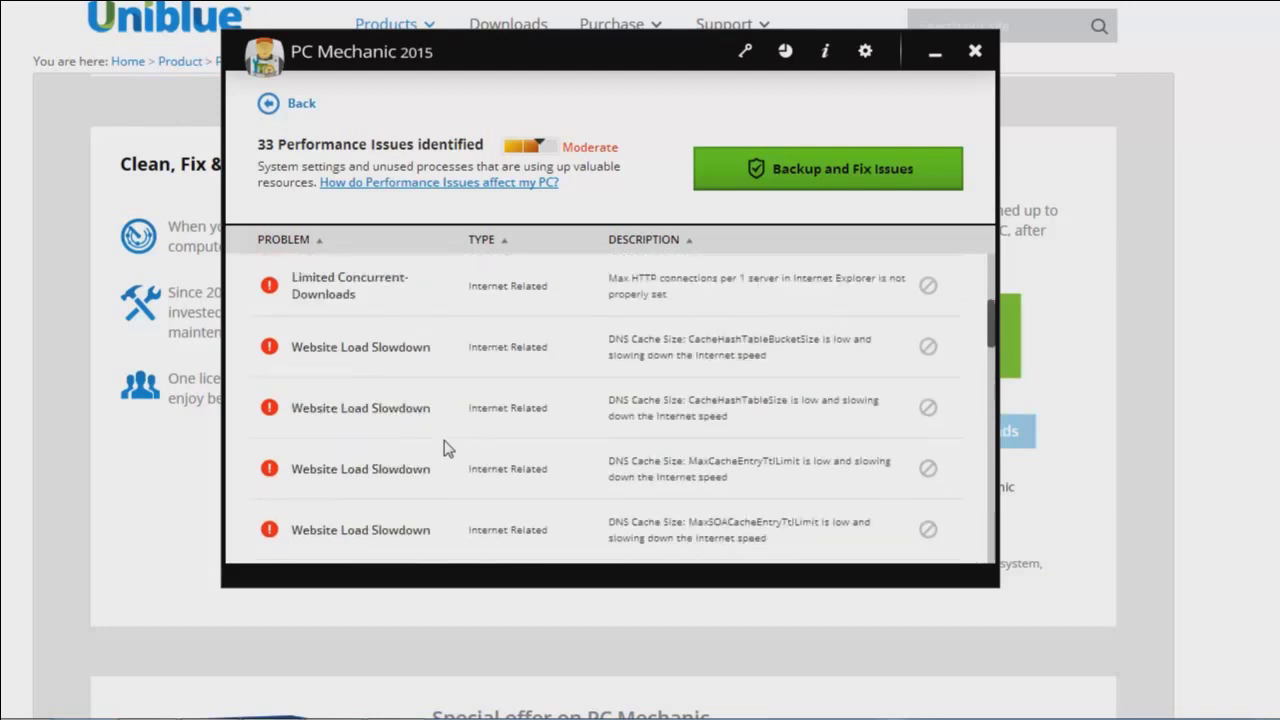
scroll(446, 448, "up", 5)
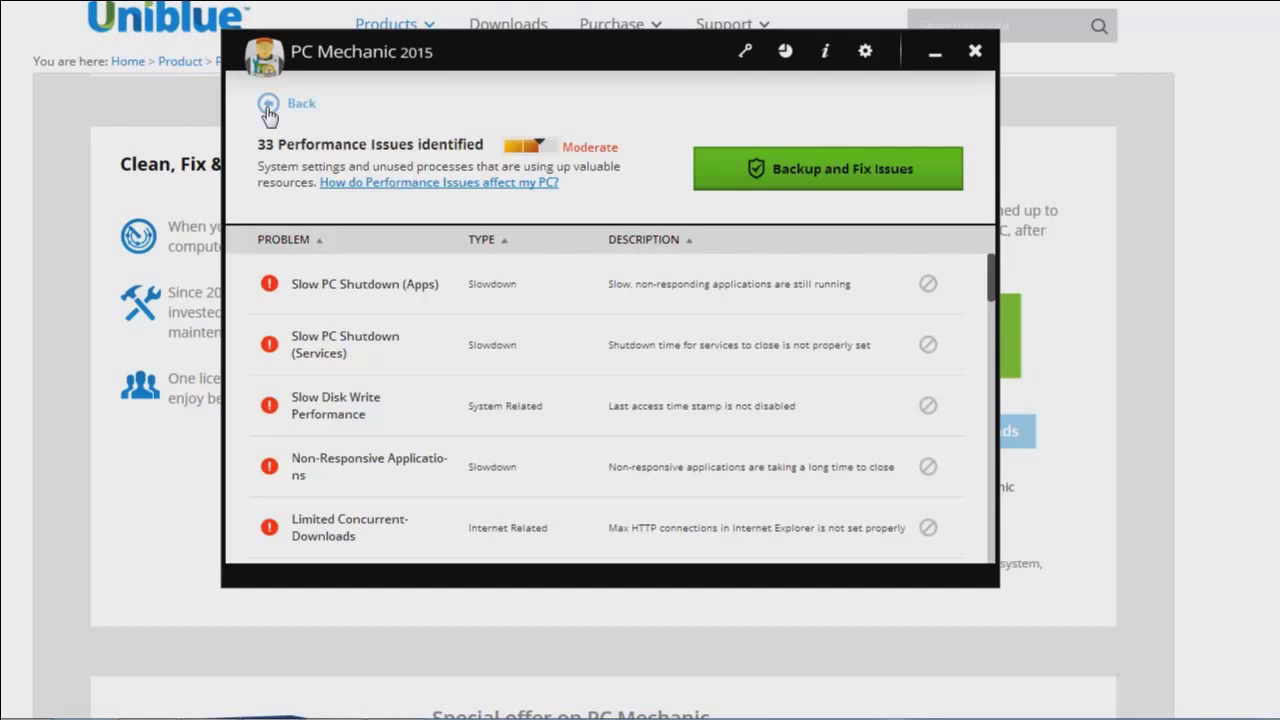
- Return to the scan summary showing 5,606 total issues and 33 Moderate performance issues
left_click(268, 112)
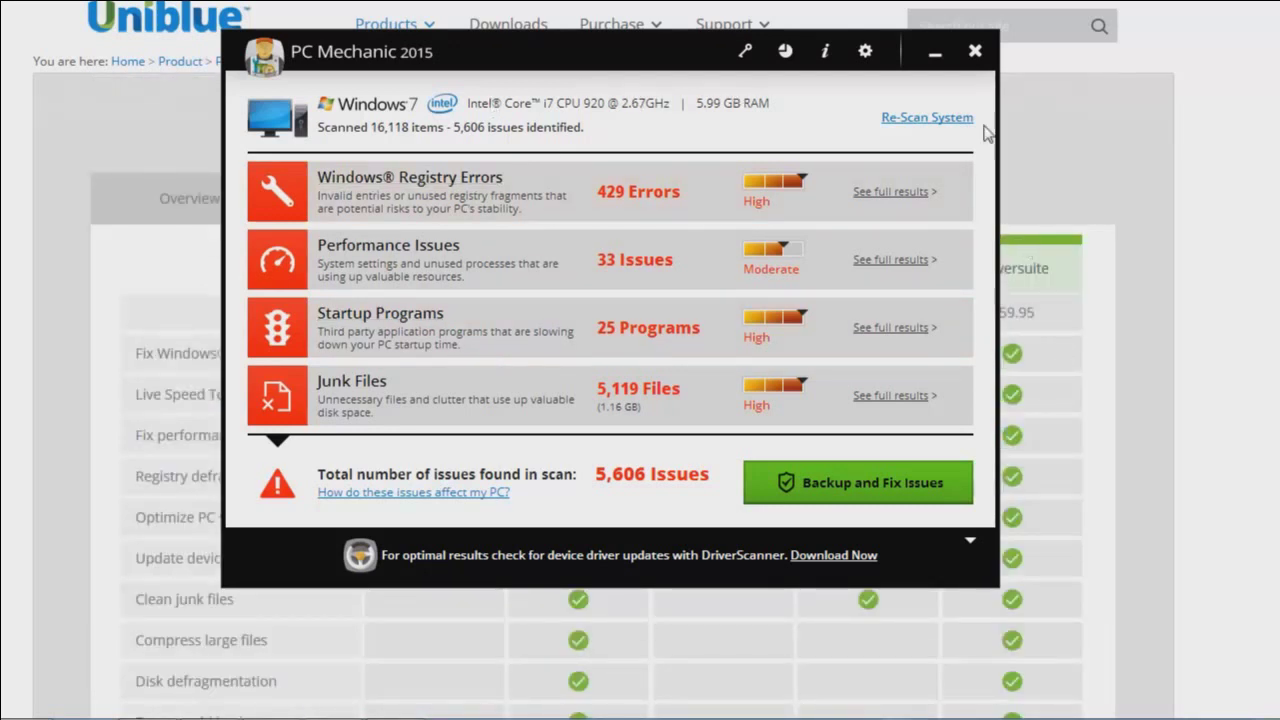
left_click(1160, 171)
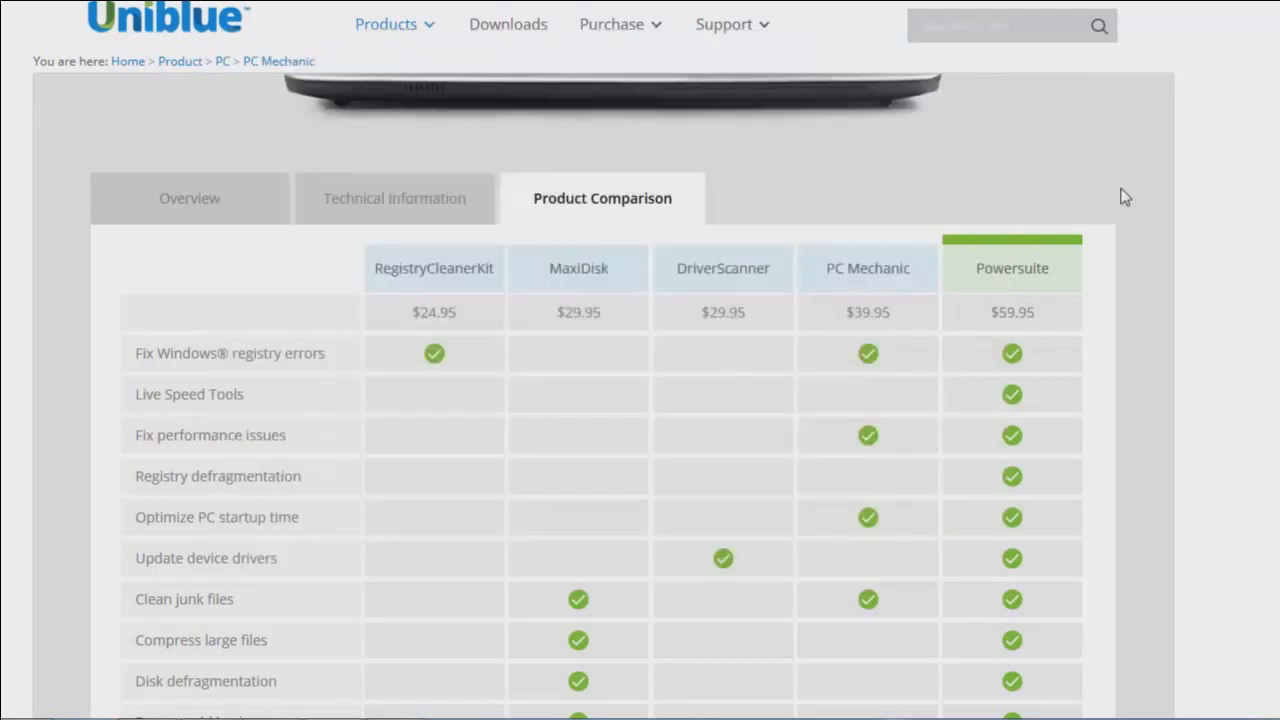
scroll(1124, 197, "down", 1)
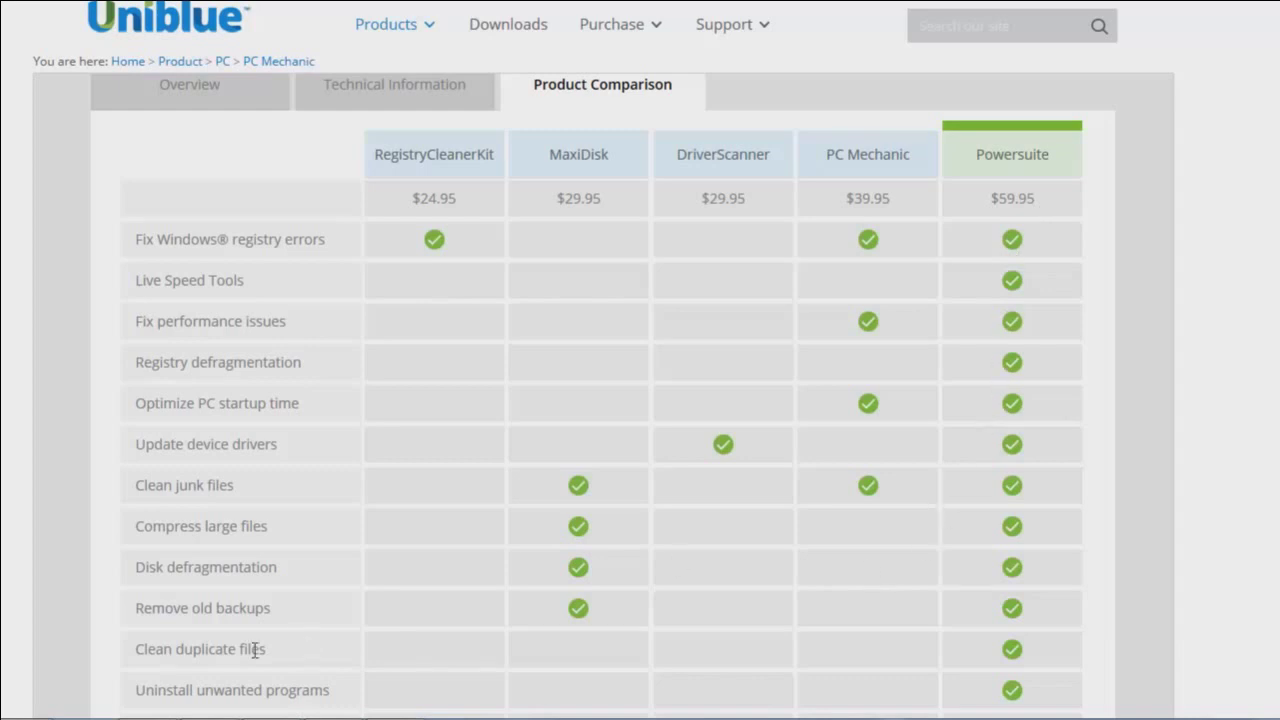
left_click_drag(267, 650, 127, 664)
scroll(175, 633, "down", 1)
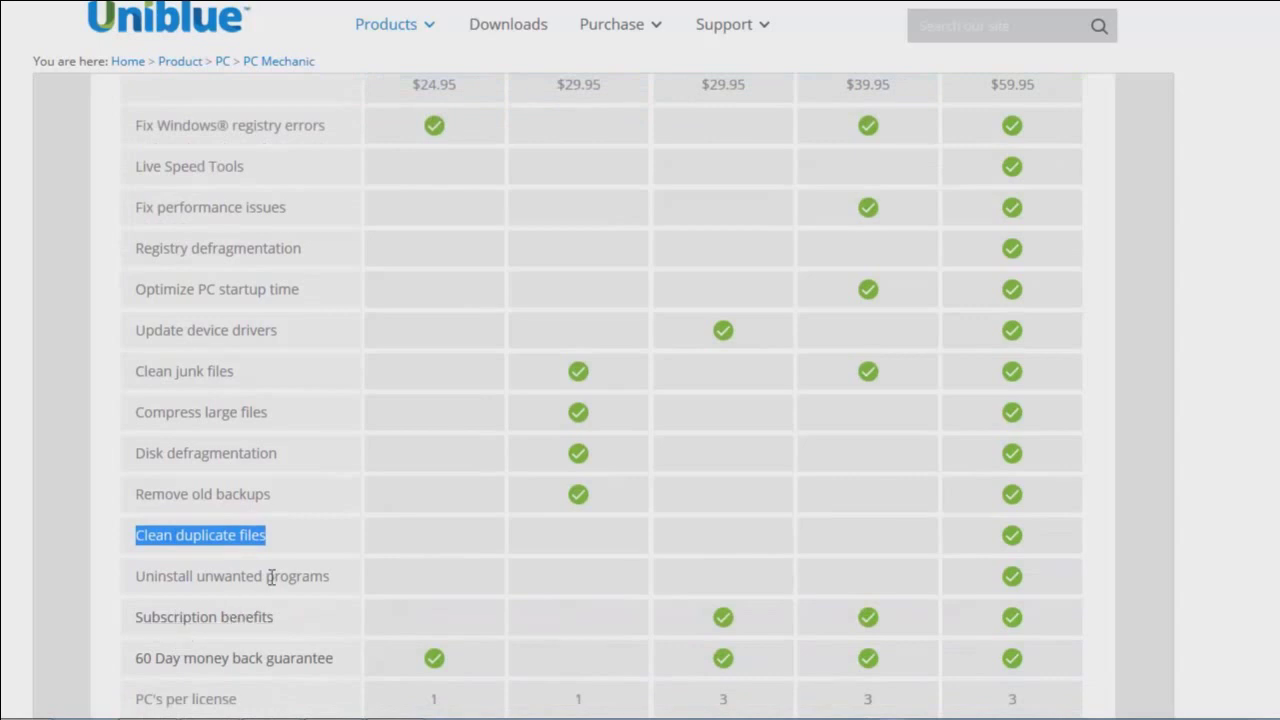
left_click_drag(350, 592, 134, 580)
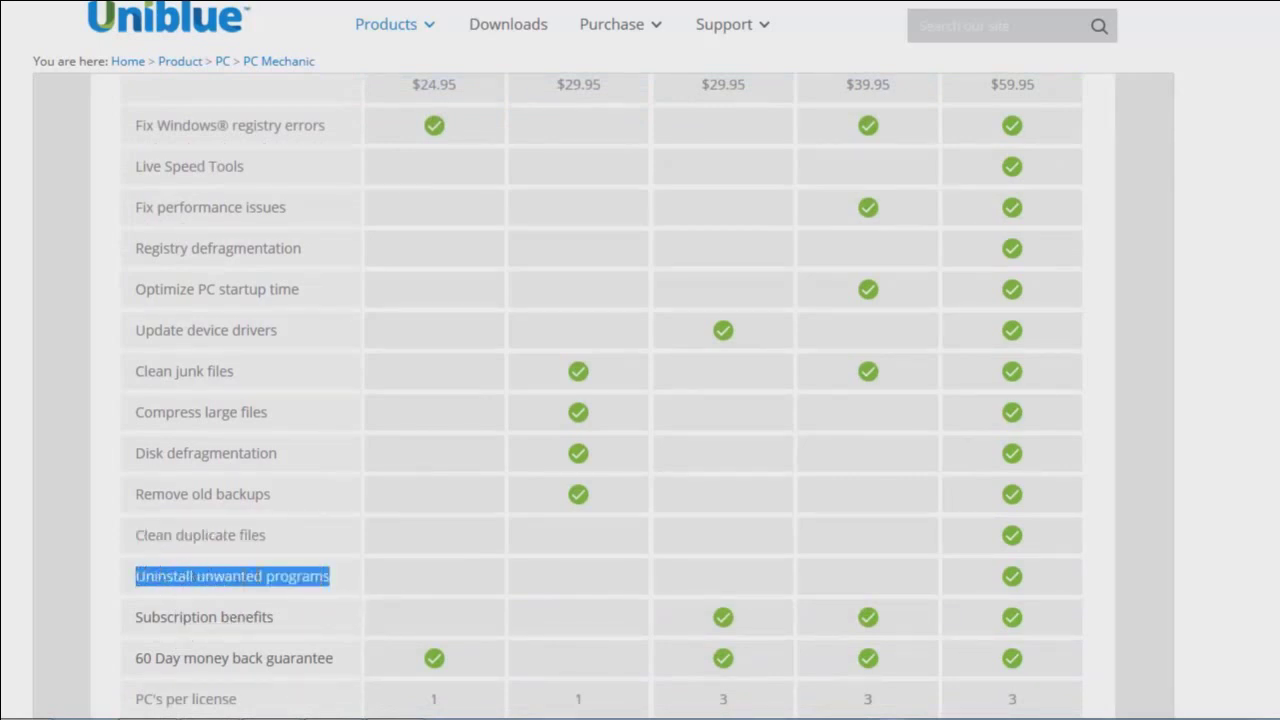
left_click(284, 536)
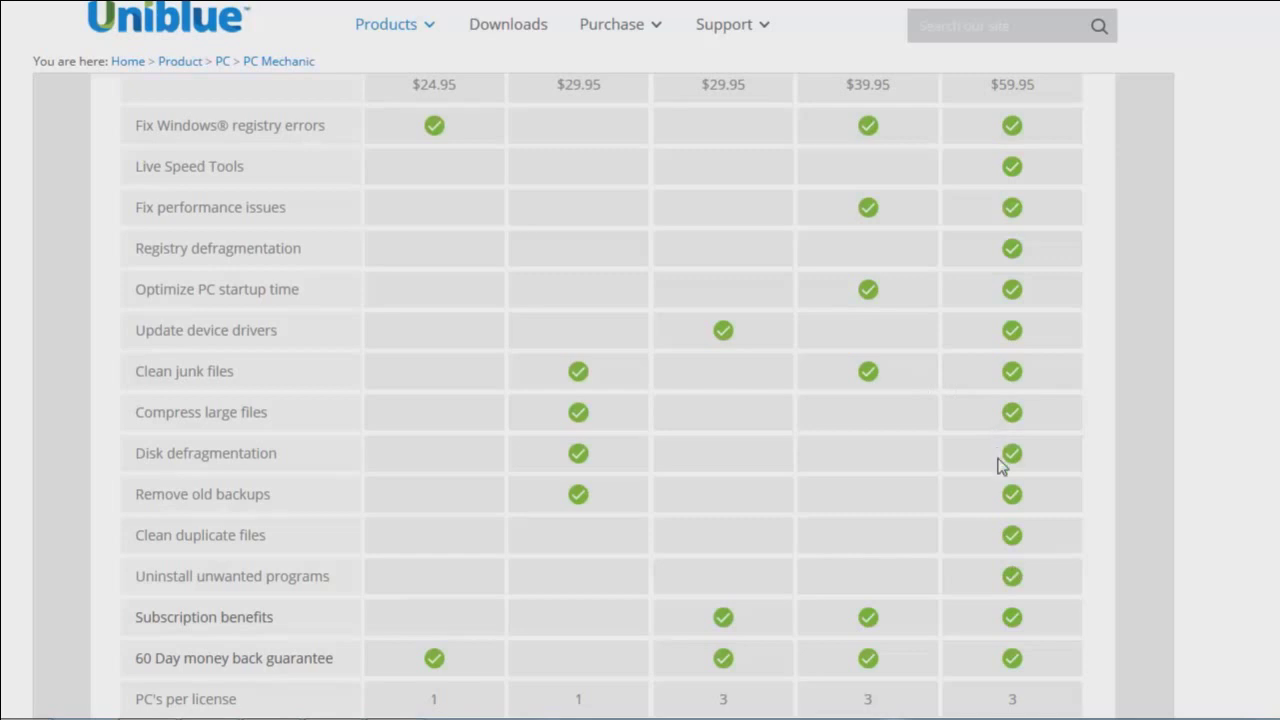
scroll(1003, 465, "up", 1)
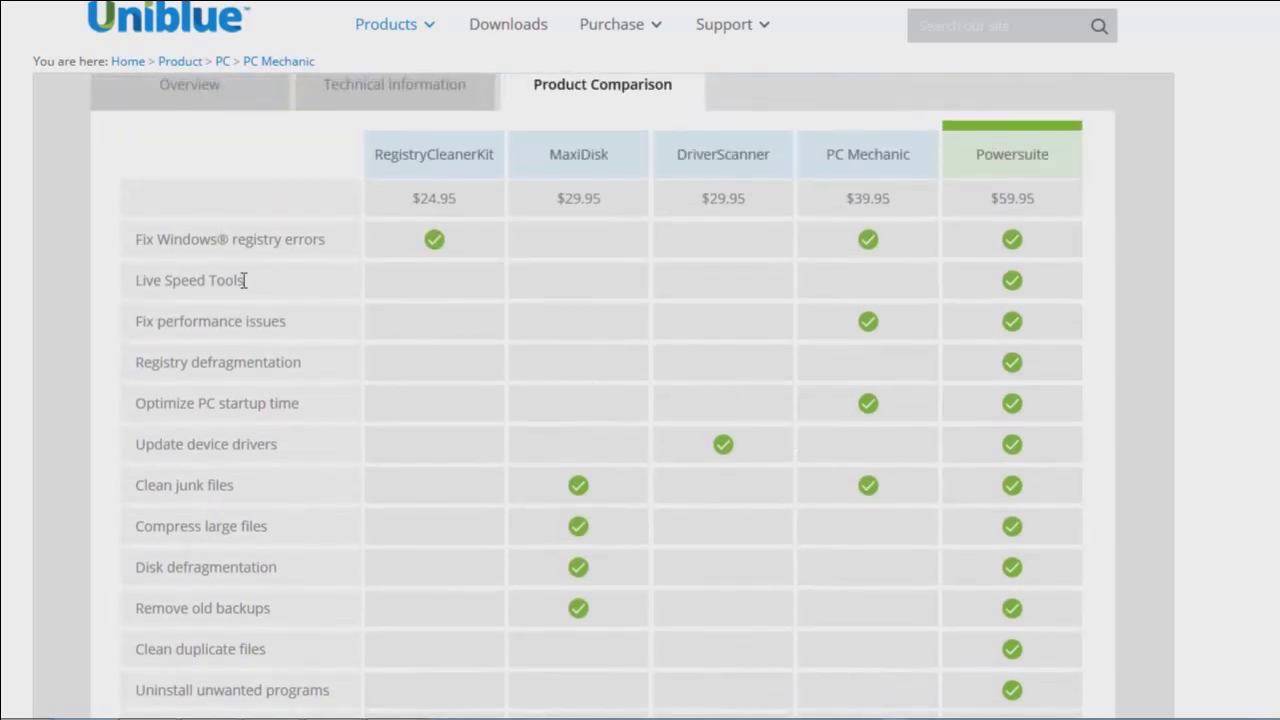
left_click_drag(211, 297, 179, 304)
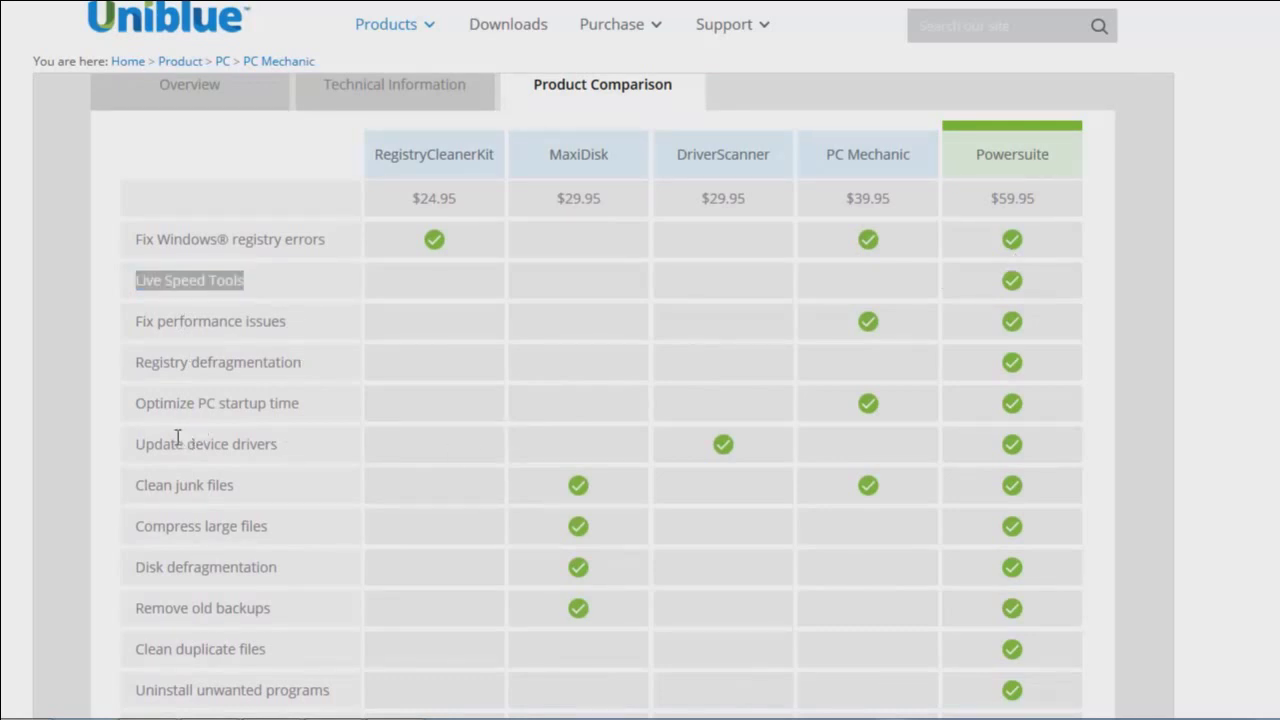
left_click_drag(294, 443, 112, 150)
left_click_drag(112, 484, 141, 457)
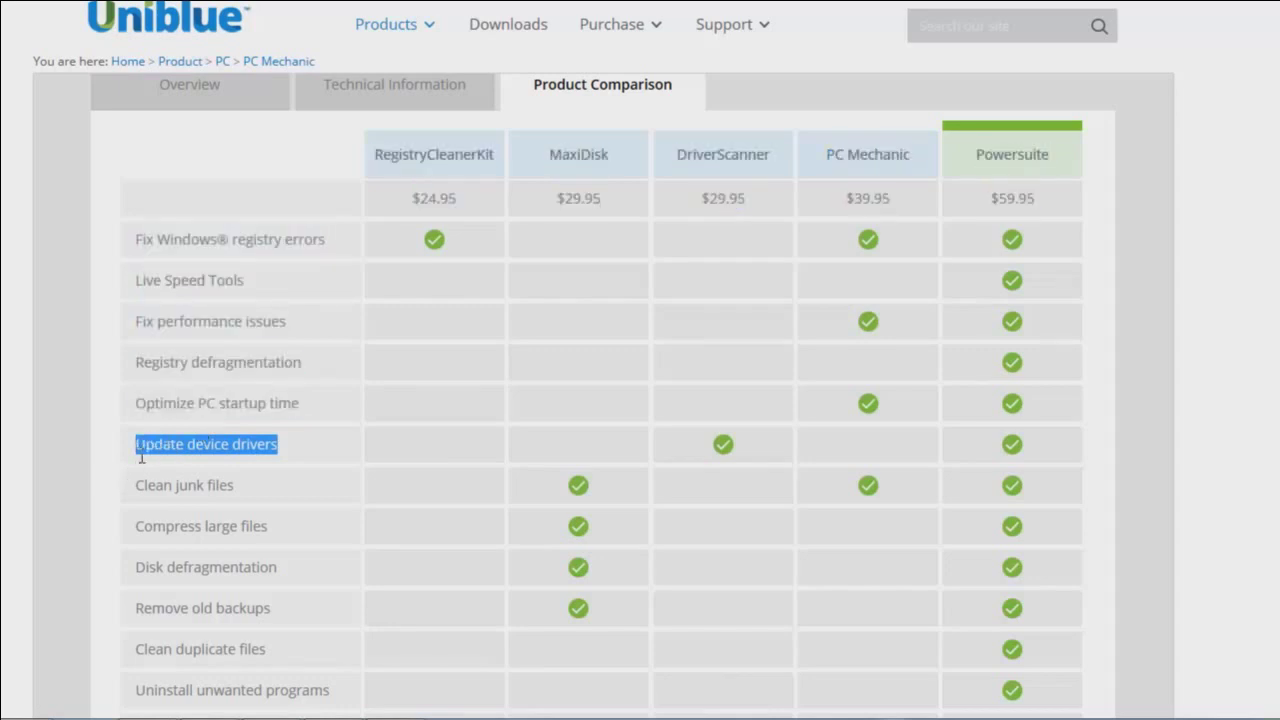